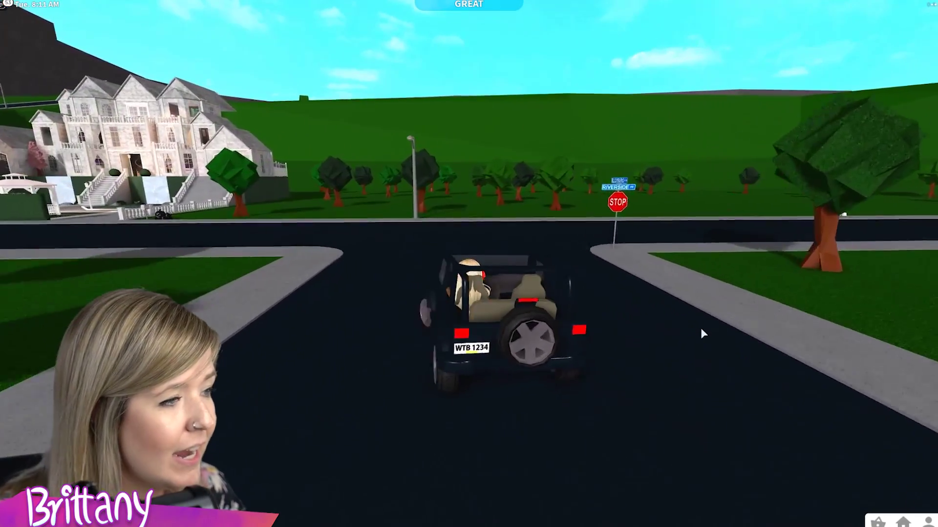
Drive the jeep past the big house toward the tunnel, then make a U-turn
{"action": "key", "text": "a"}
{"action": "key", "text": "a"}
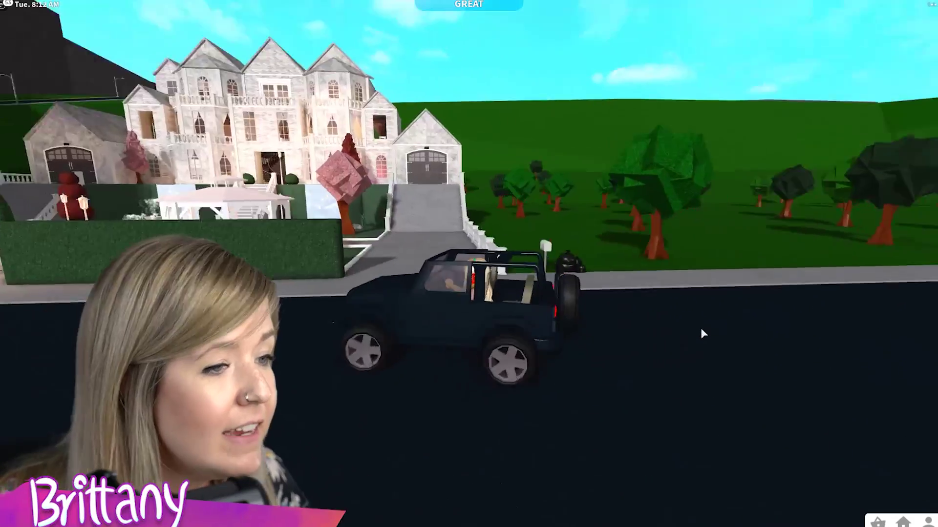
{"action": "key", "text": "a"}
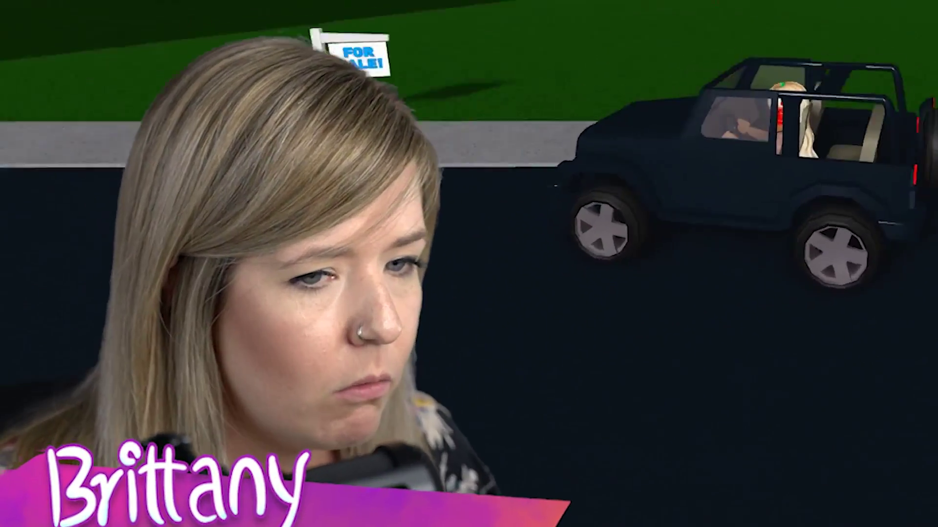
{"action": "key", "text": "a"}
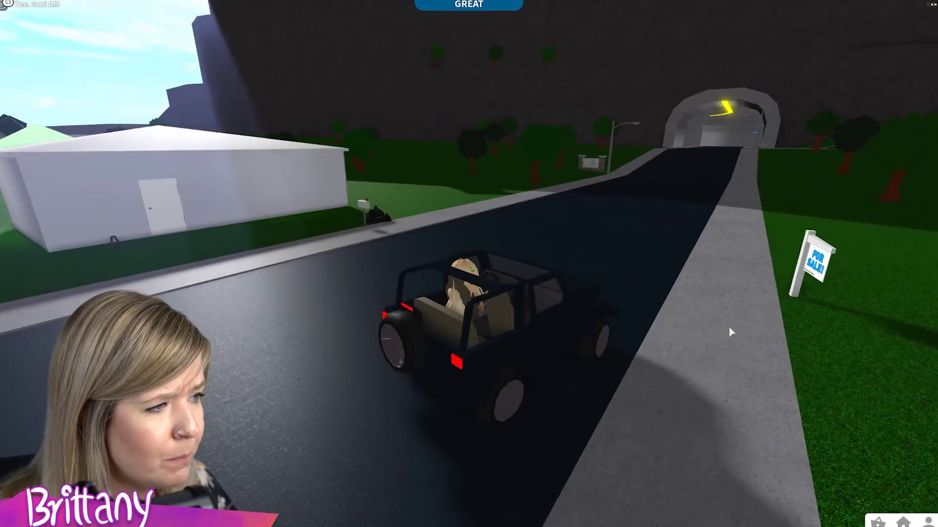
{"action": "key", "text": "a"}
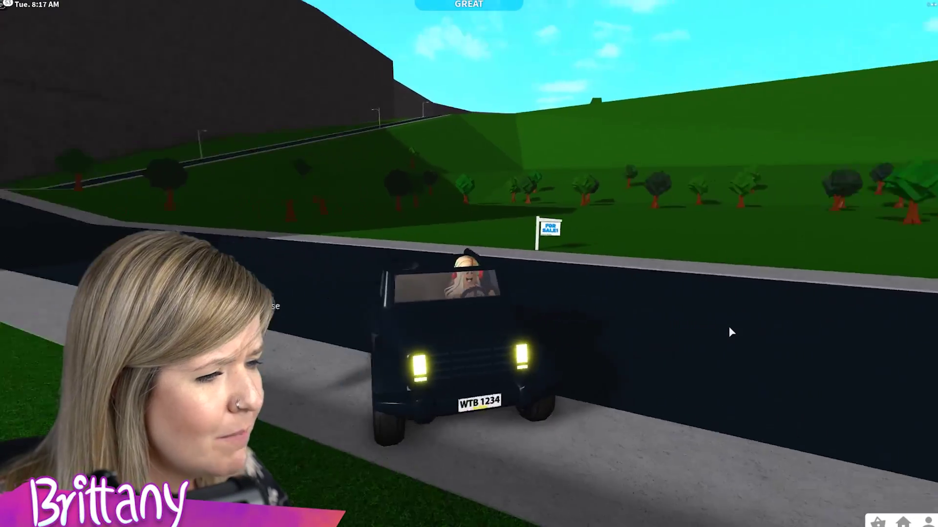
{"action": "key", "text": "a"}
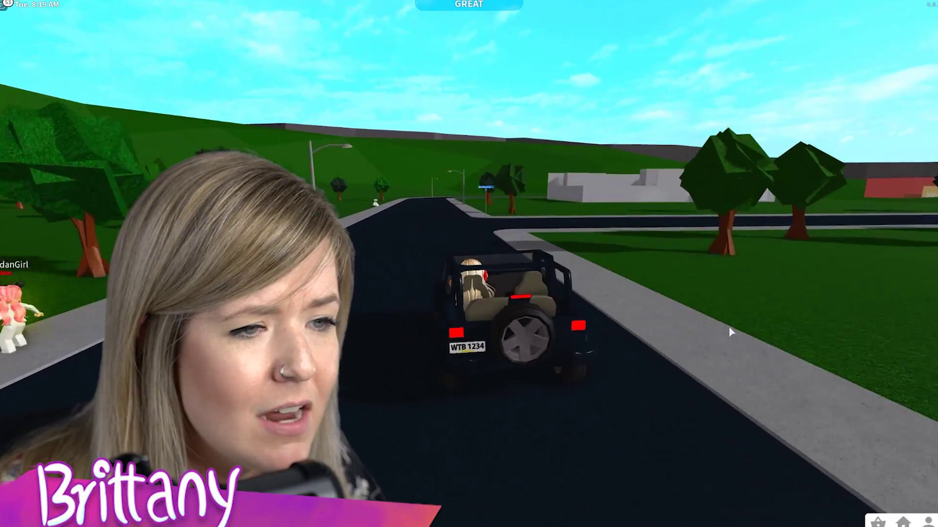
{"action": "key", "text": "a"}
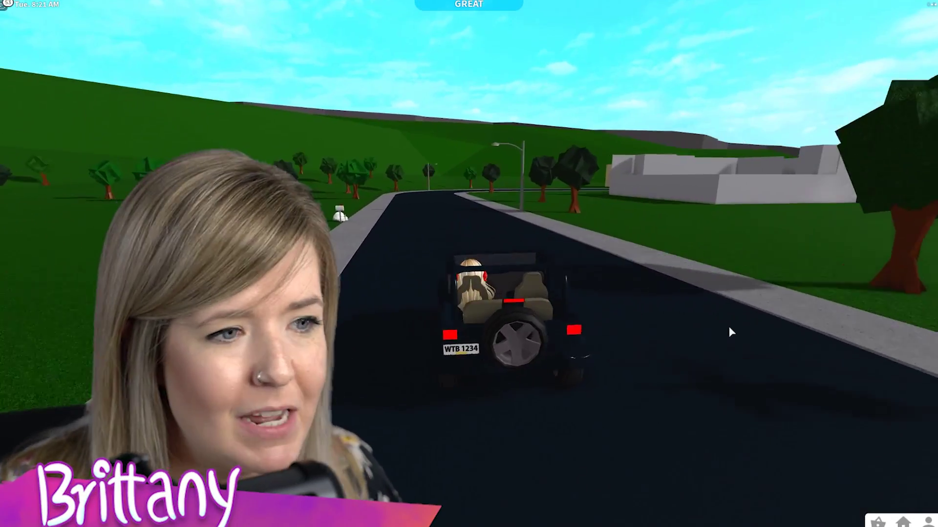
{"action": "key", "text": "a"}
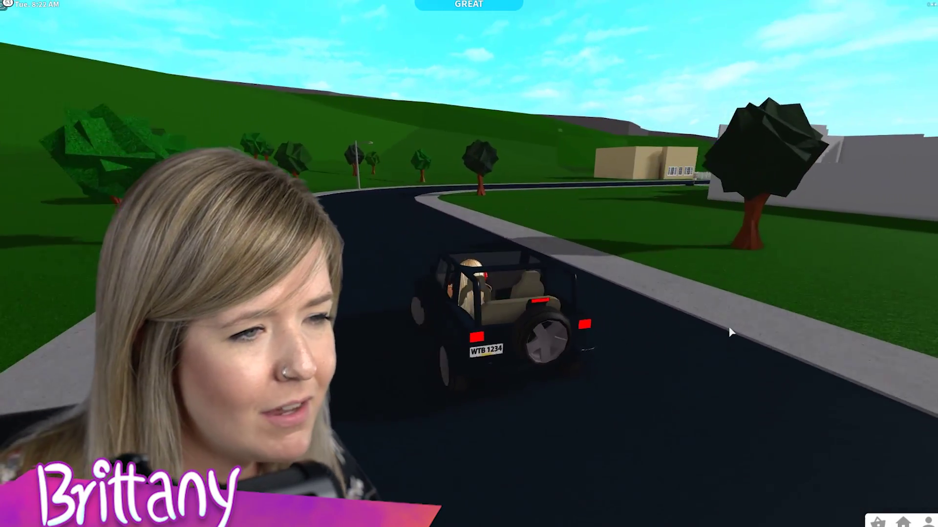
{"action": "key", "text": "a"}
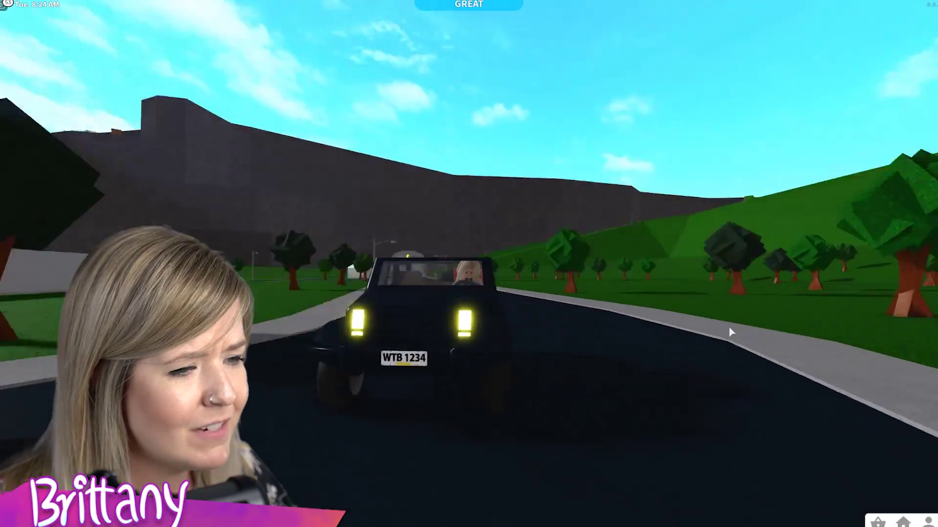
{"action": "key", "text": "a"}
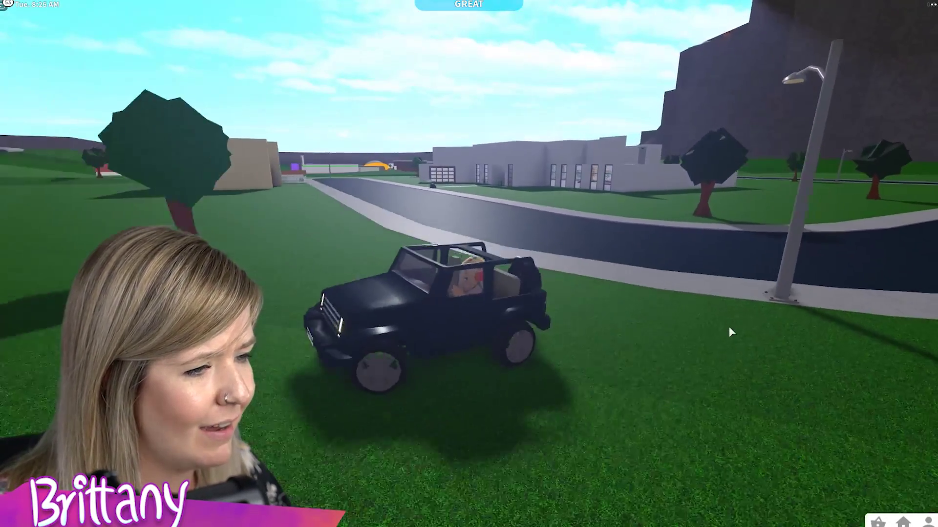
Drive the jeep across the grass toward the white house and back along the road
{"action": "key", "text": "d"}
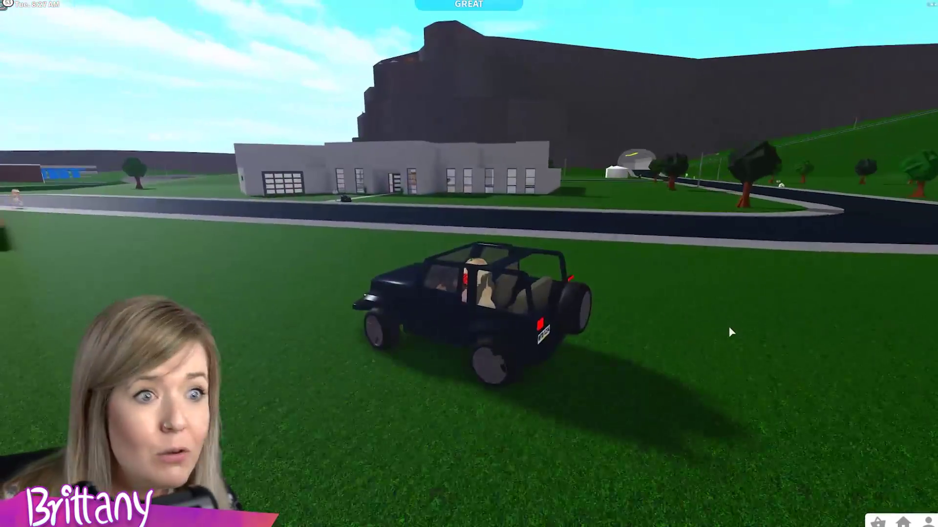
{"action": "key", "text": "a"}
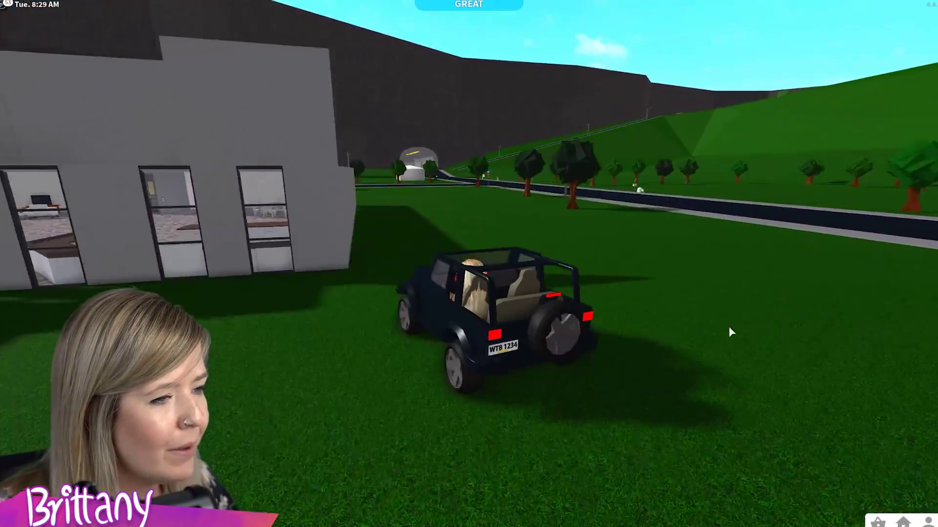
{"action": "key", "text": "a"}
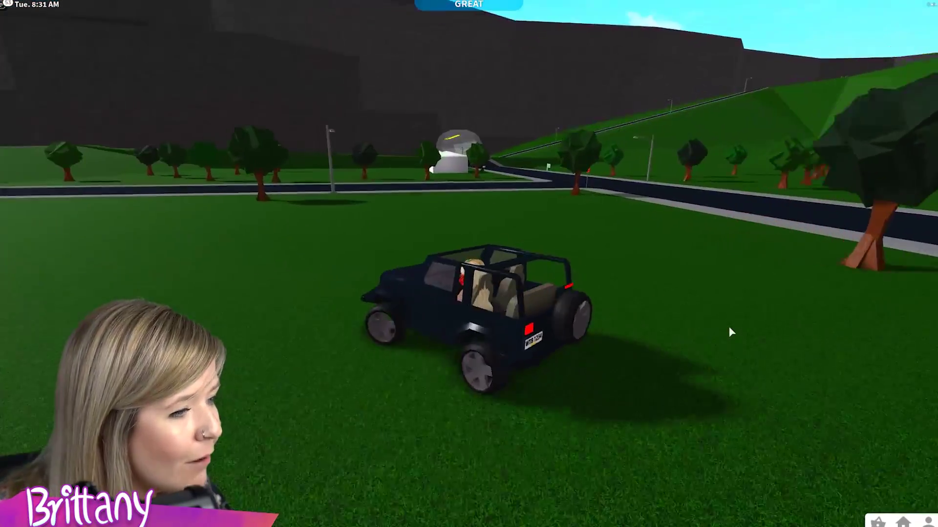
{"action": "key", "text": "d"}
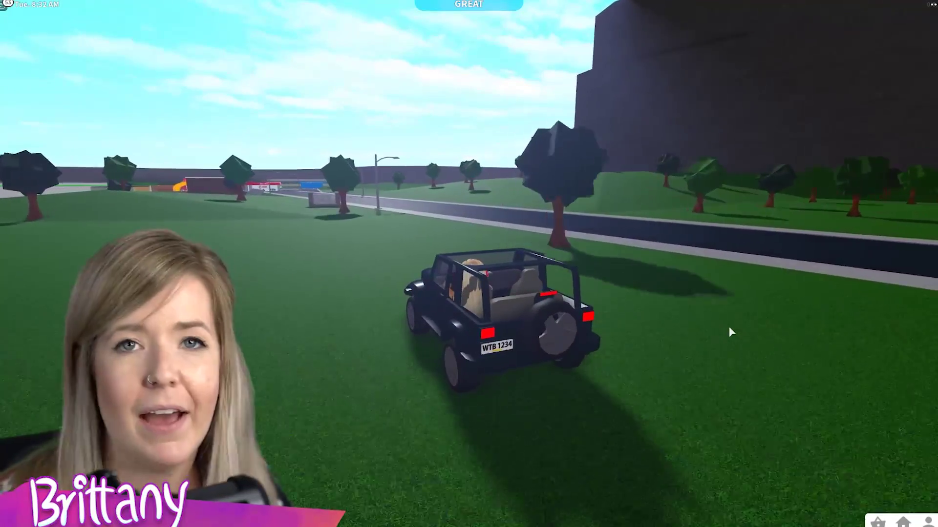
{"action": "key", "text": "a"}
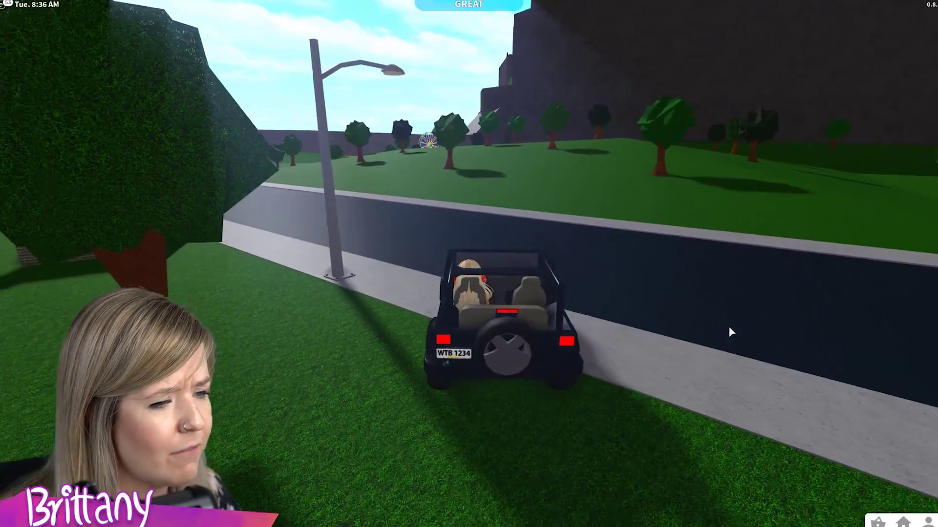
{"action": "key", "text": "d"}
{"action": "key", "text": "d"}
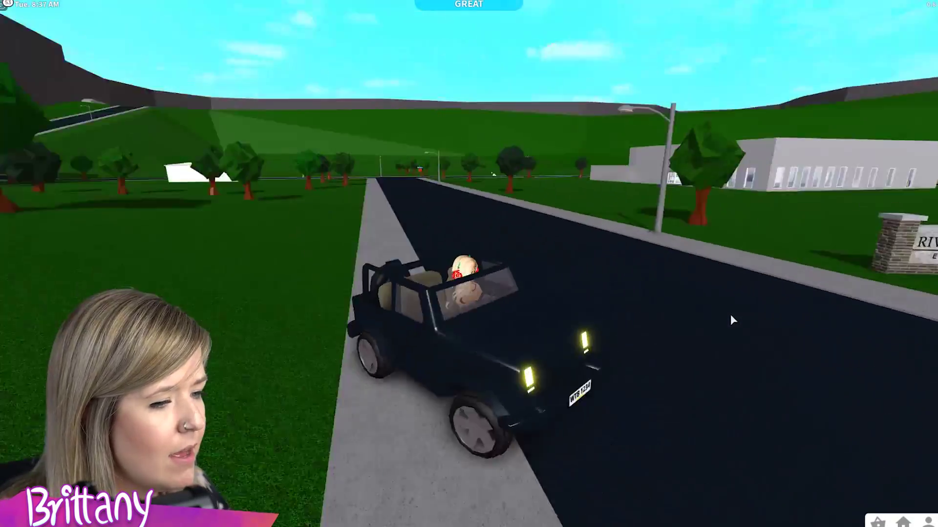
{"action": "key", "text": "d"}
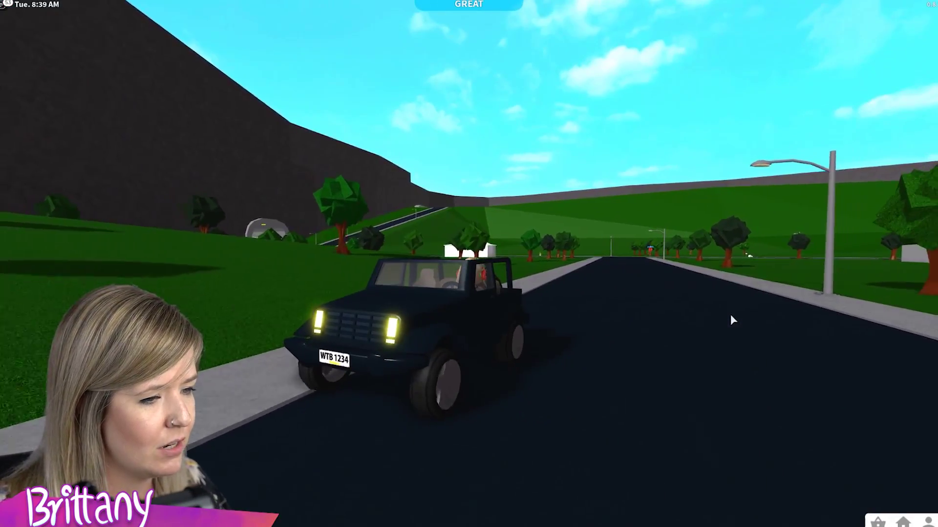
{"action": "key", "text": "a"}
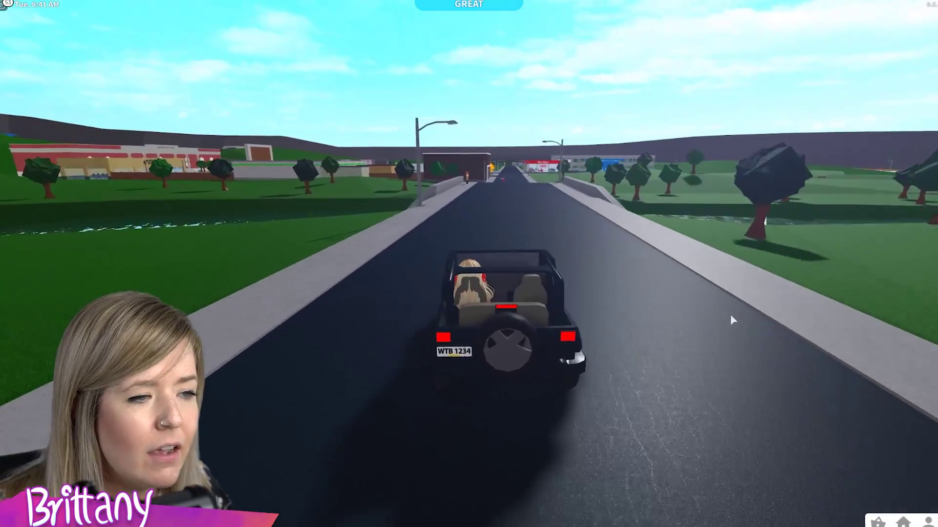
{"action": "key", "text": "a"}
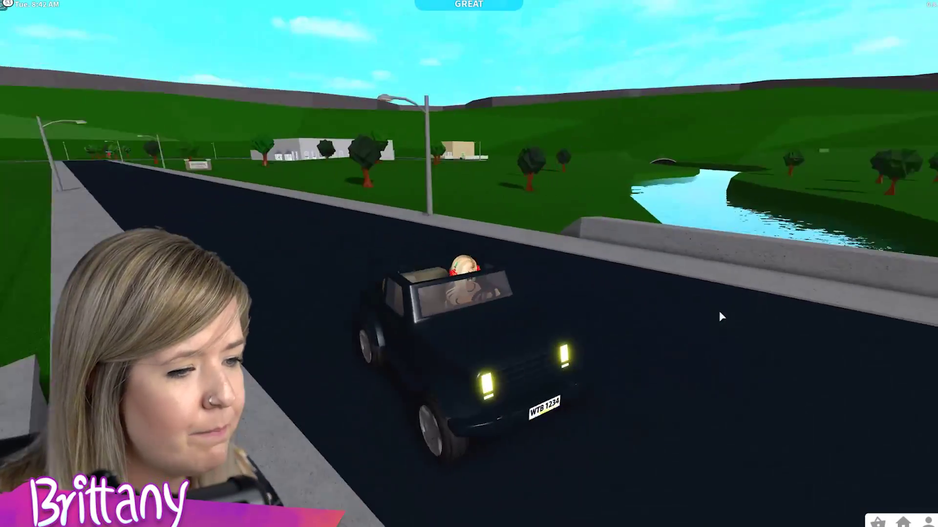
{"action": "key", "text": "a"}
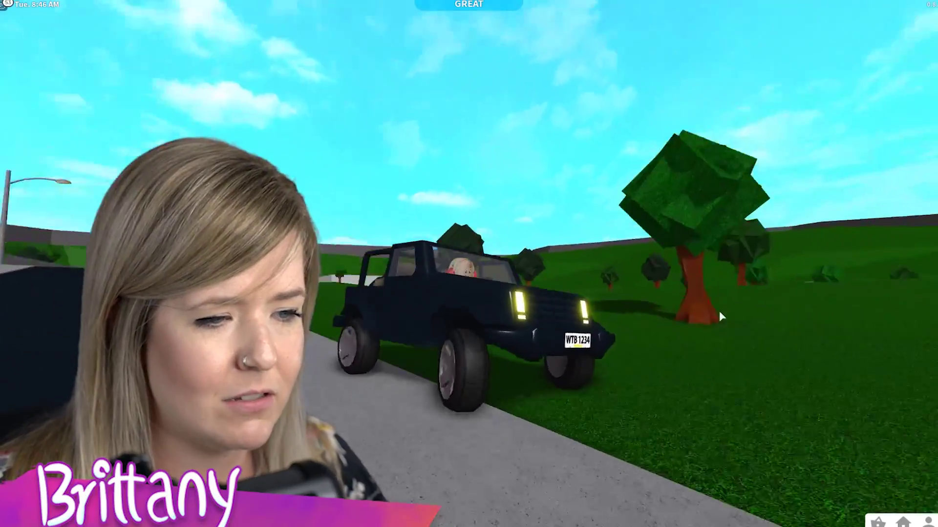
Drive the jeep across the grass field past Pizza Planet and onto the street
{"action": "key", "text": "a"}
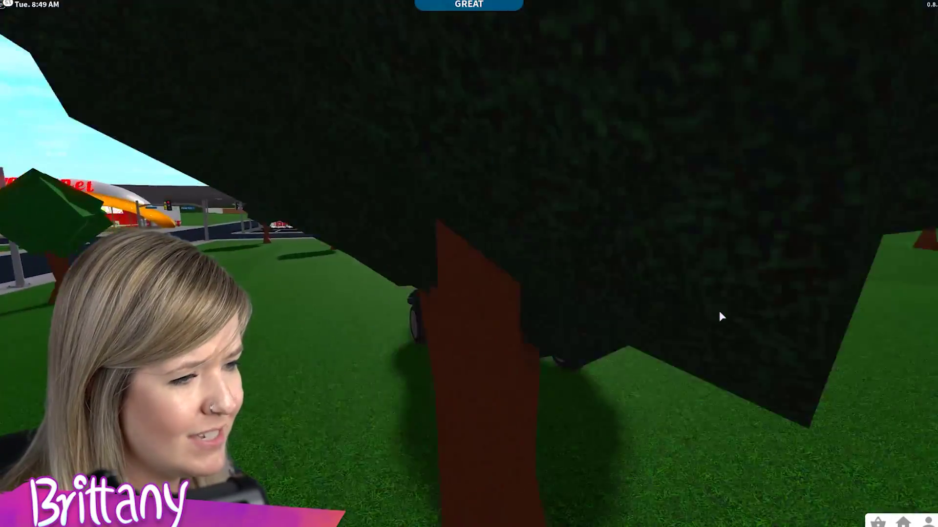
{"action": "key", "text": "a"}
{"action": "key", "text": "d"}
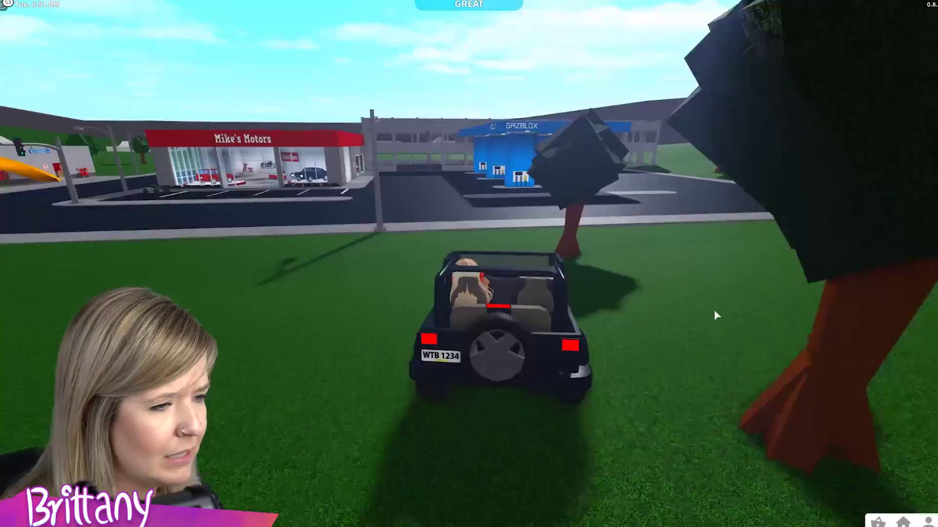
{"action": "key", "text": "a"}
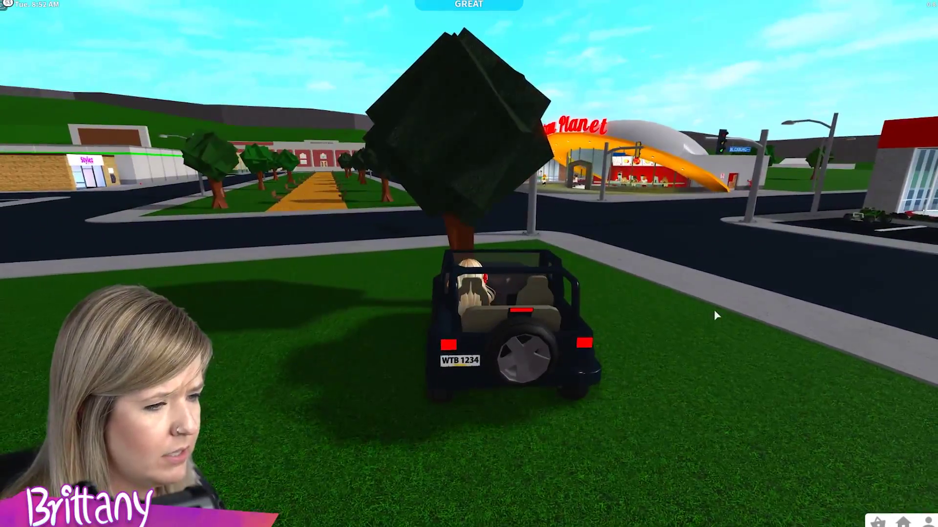
{"action": "key", "text": "d"}
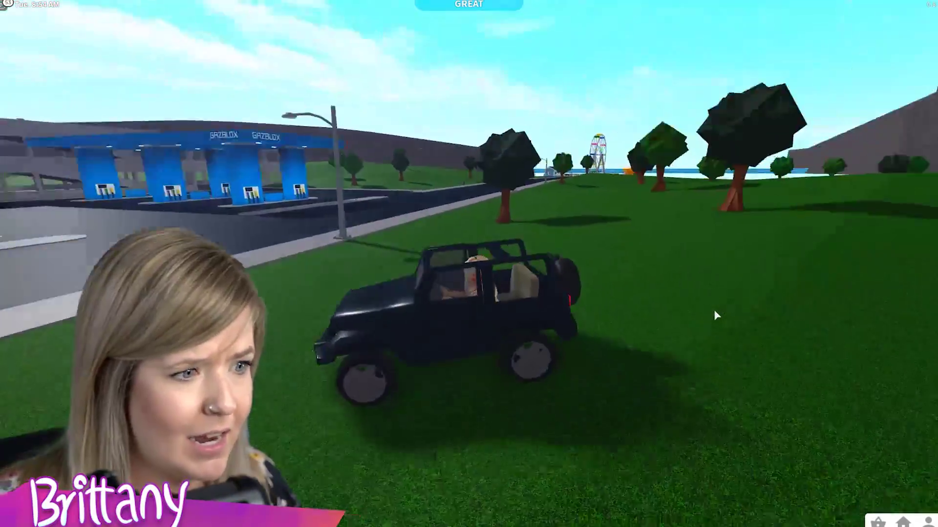
{"action": "key", "text": "a"}
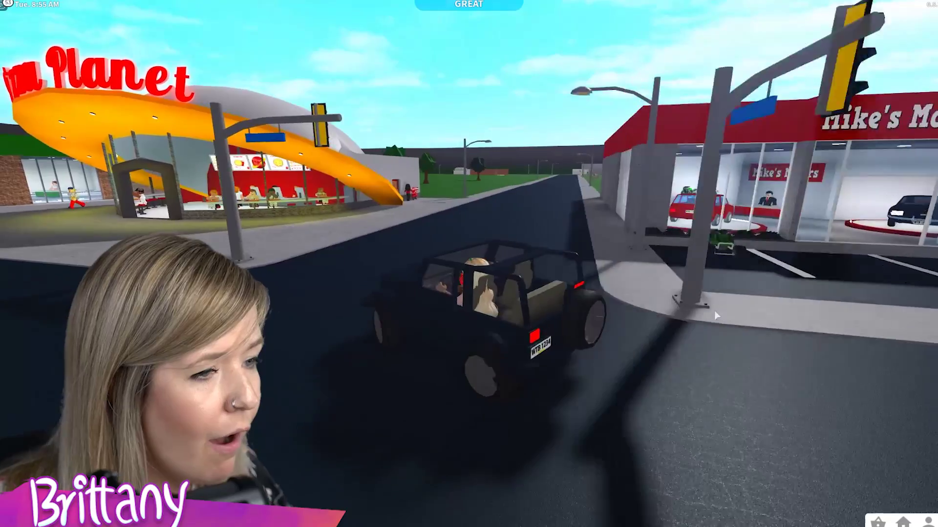
{"action": "key", "text": "w"}
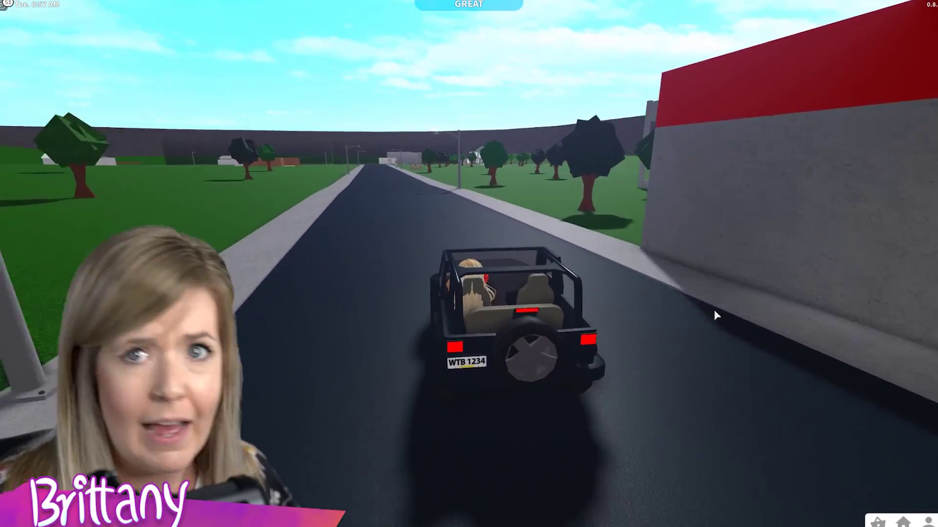
Drive down the long road to the T-intersection and pull up by the pink house
{"action": "key", "text": "a"}
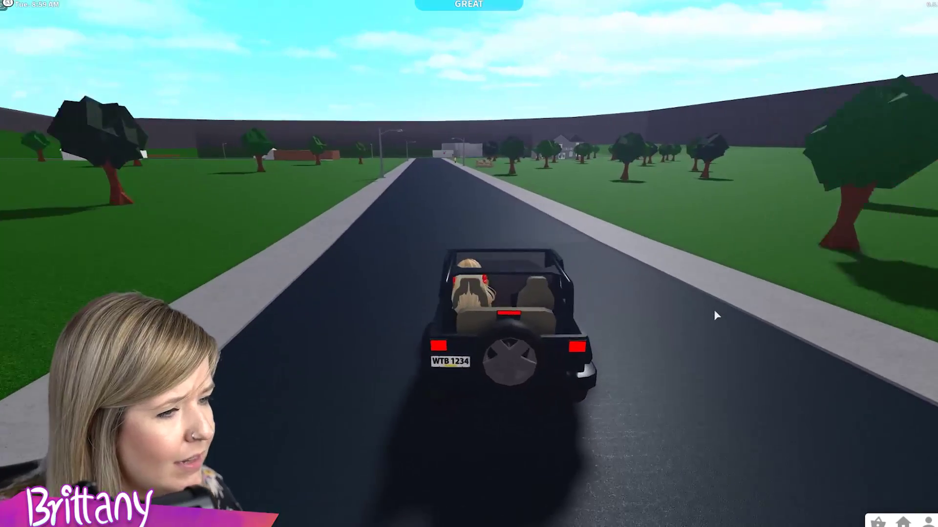
{"action": "key", "text": "w"}
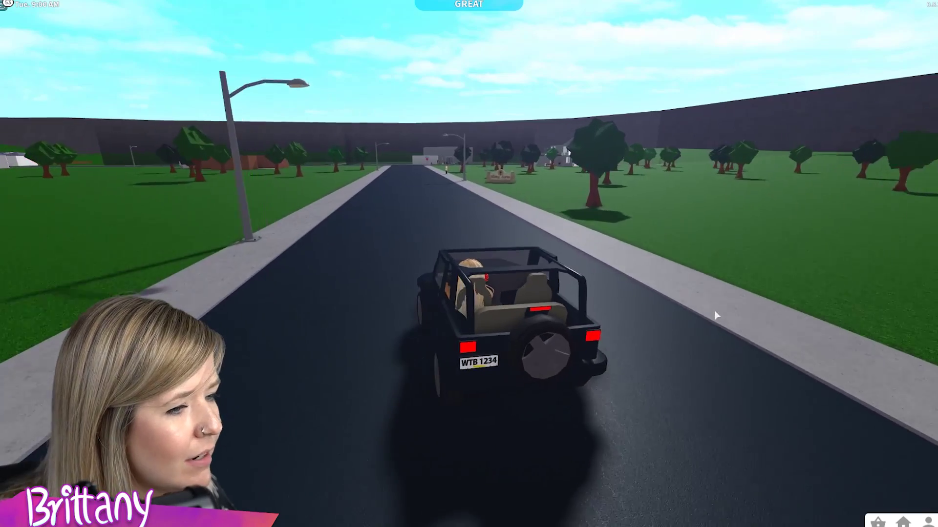
{"action": "key", "text": "w"}
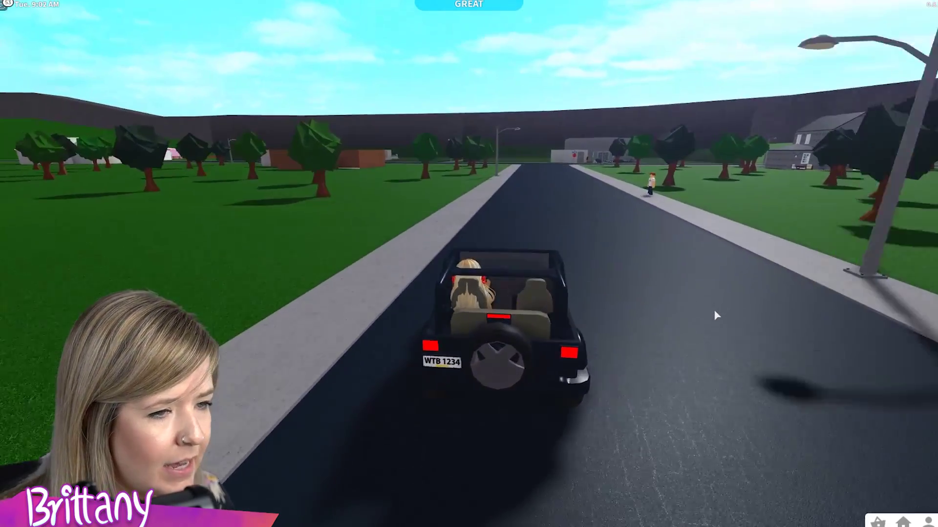
{"action": "key", "text": "w"}
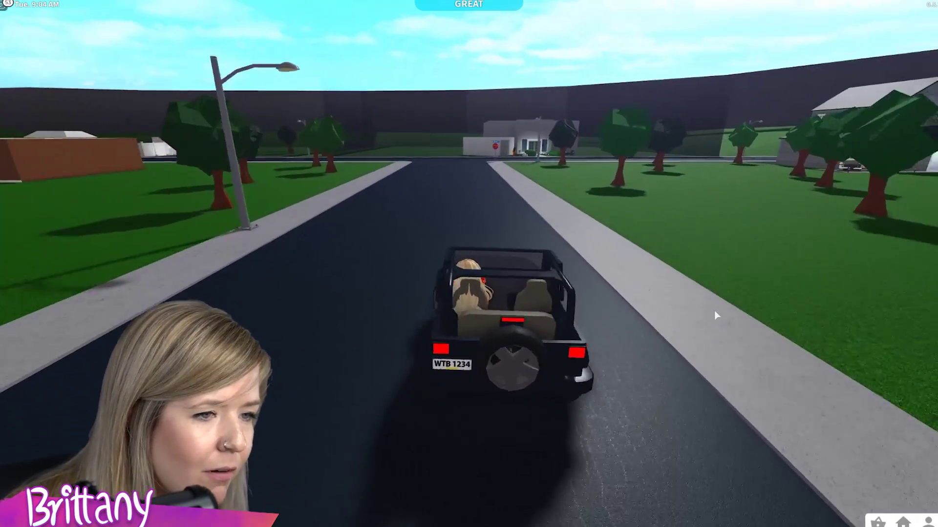
{"action": "key", "text": "w"}
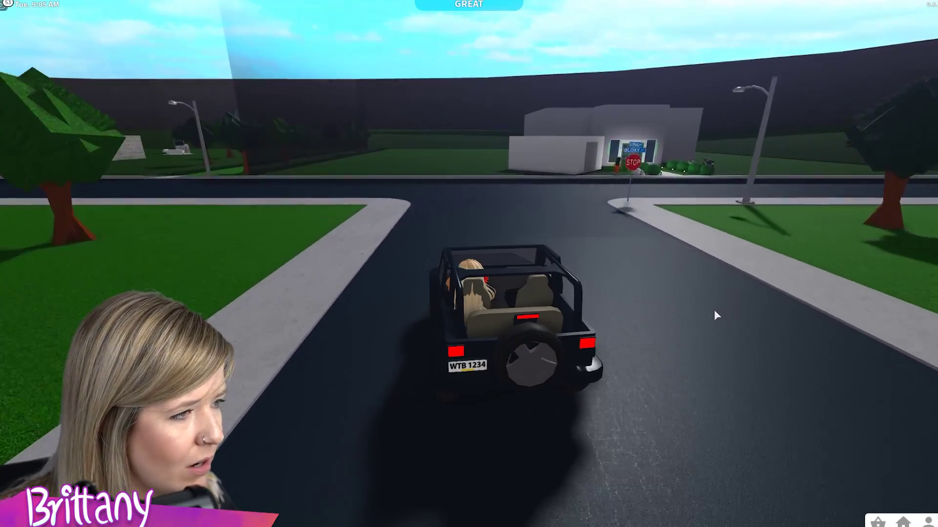
{"action": "key", "text": "a"}
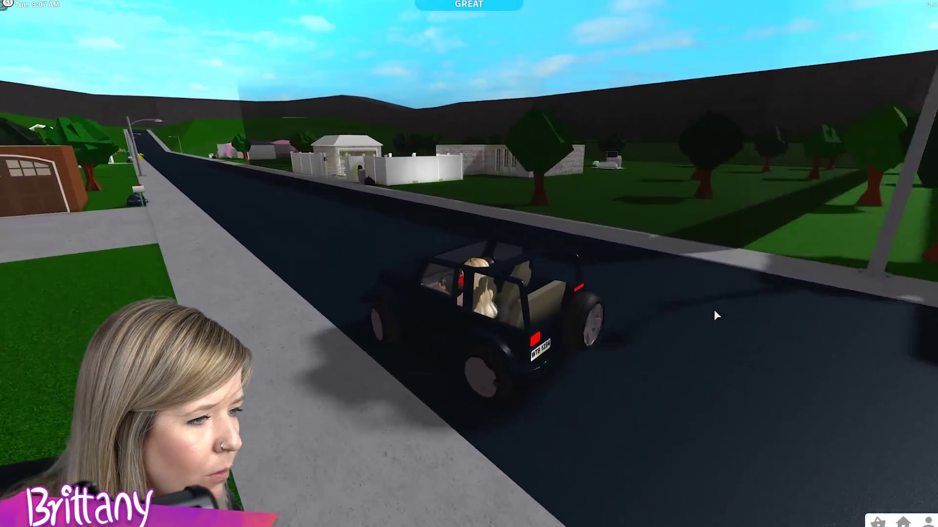
{"action": "key", "text": "a"}
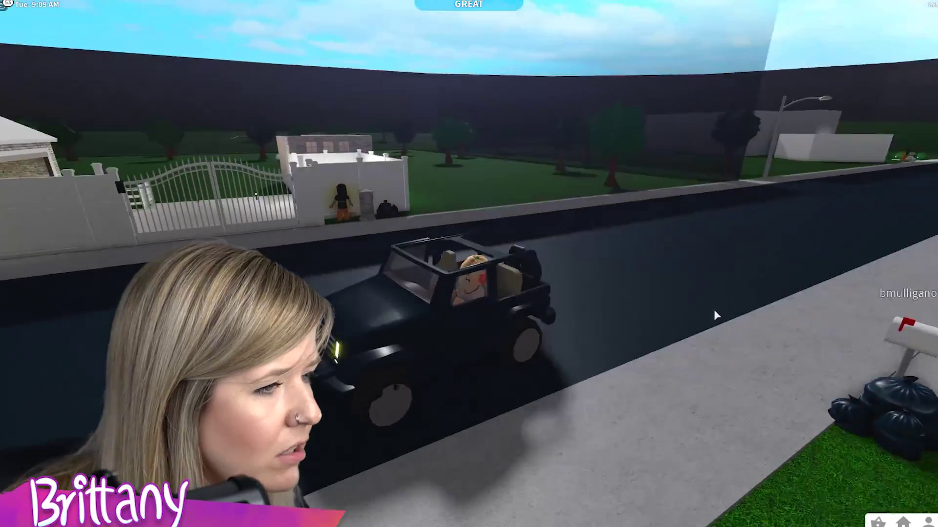
{"action": "key", "text": "d"}
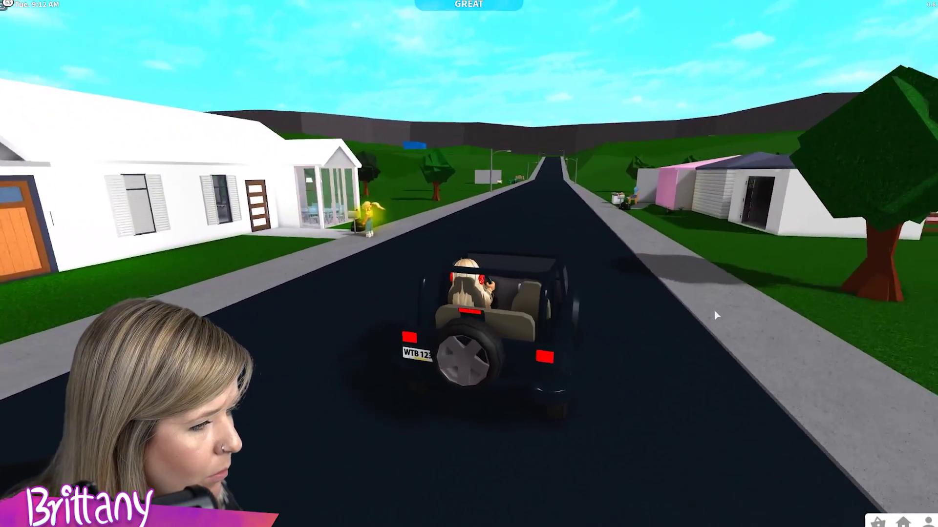
{"action": "key", "text": "d"}
{"action": "key", "text": "a"}
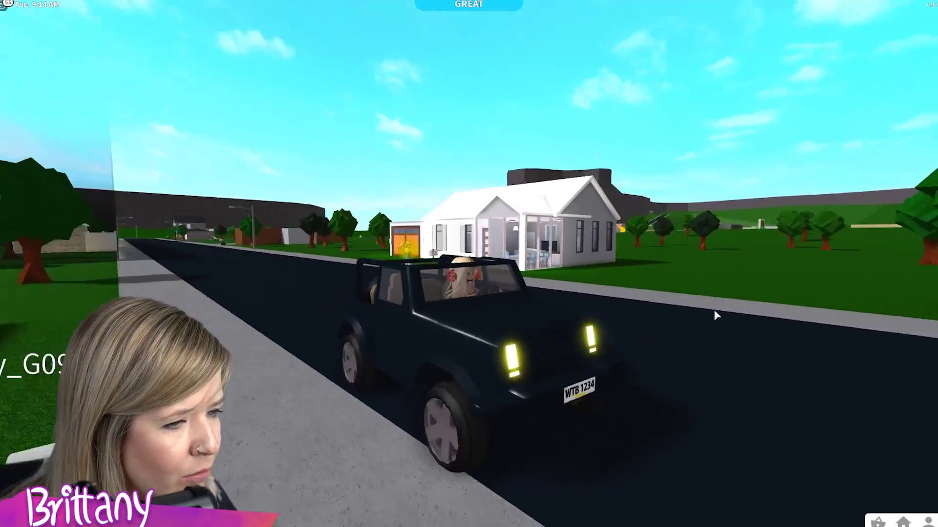
{"action": "key", "text": "d"}
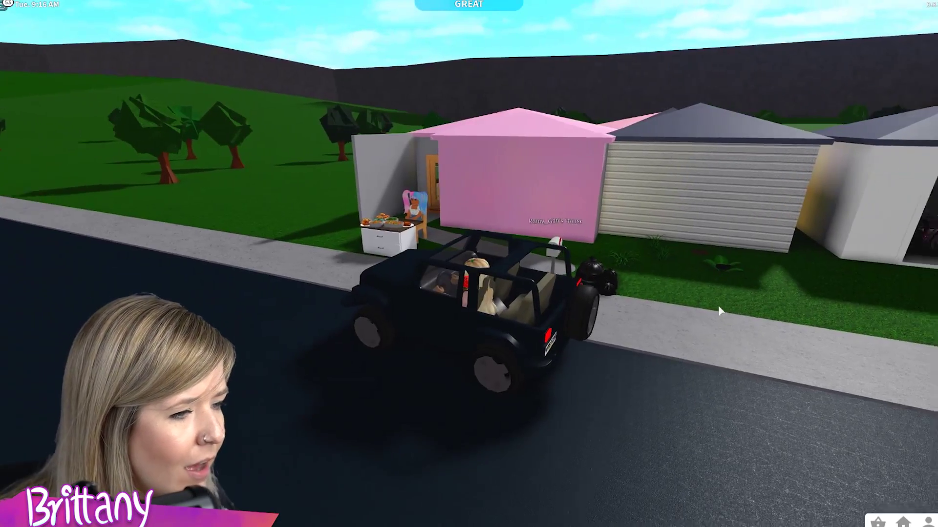
Drive around behind the pink houses and back the jeep out into the yard
{"action": "key", "text": "a"}
{"action": "key", "text": "d"}
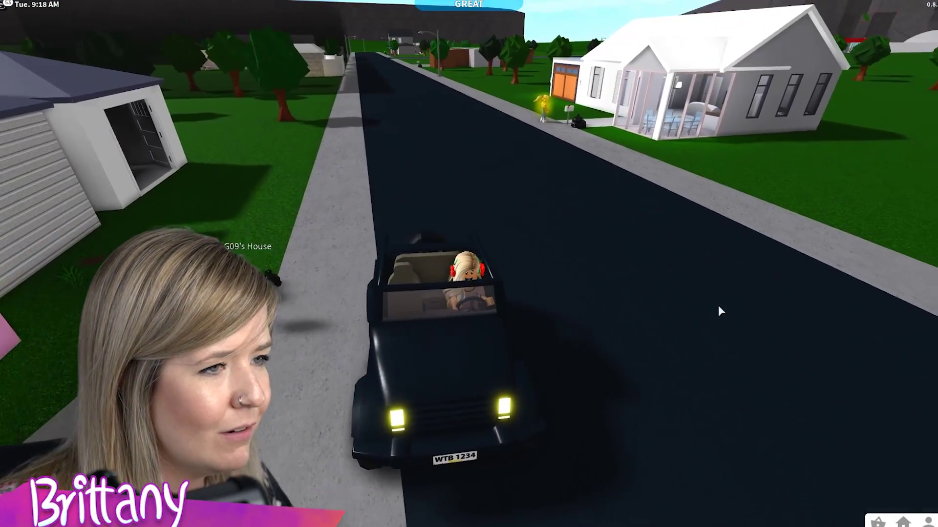
{"action": "key", "text": "w"}
{"action": "key", "text": "d"}
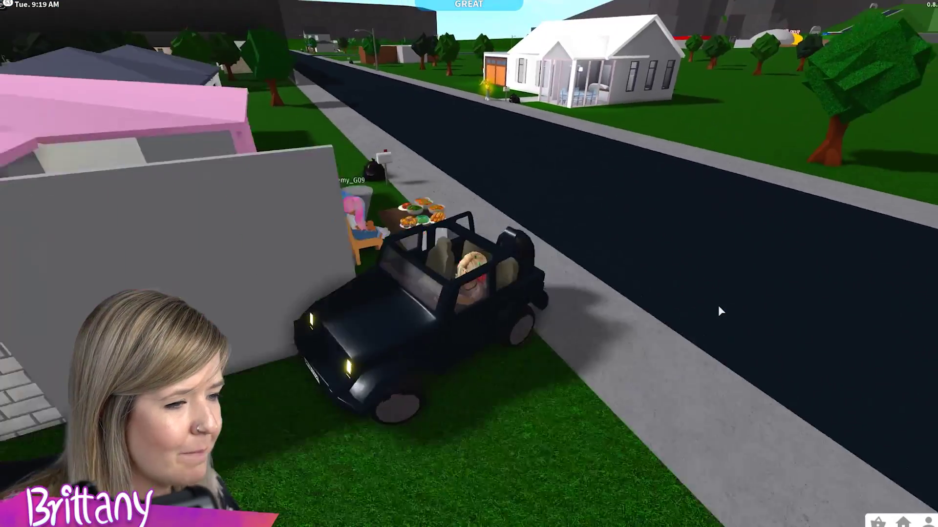
{"action": "key", "text": "w"}
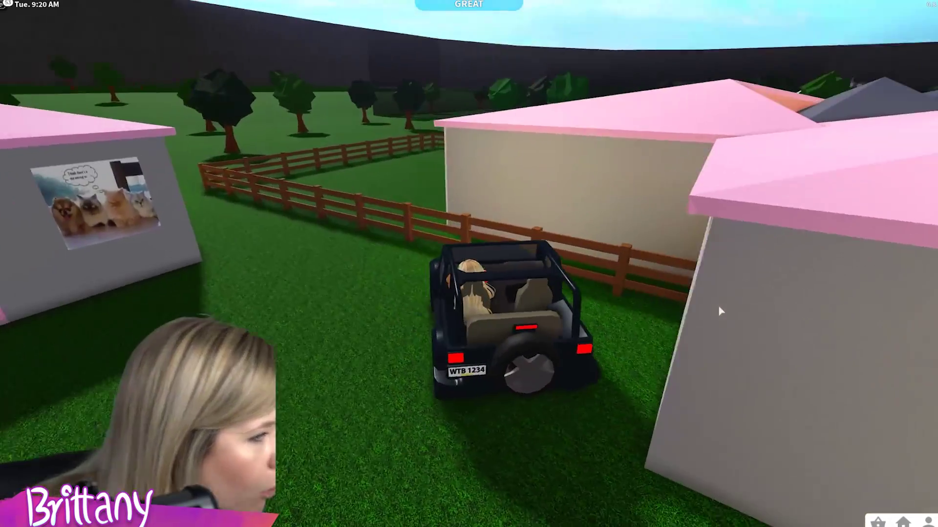
{"action": "key", "text": "d"}
{"action": "key", "text": "s"}
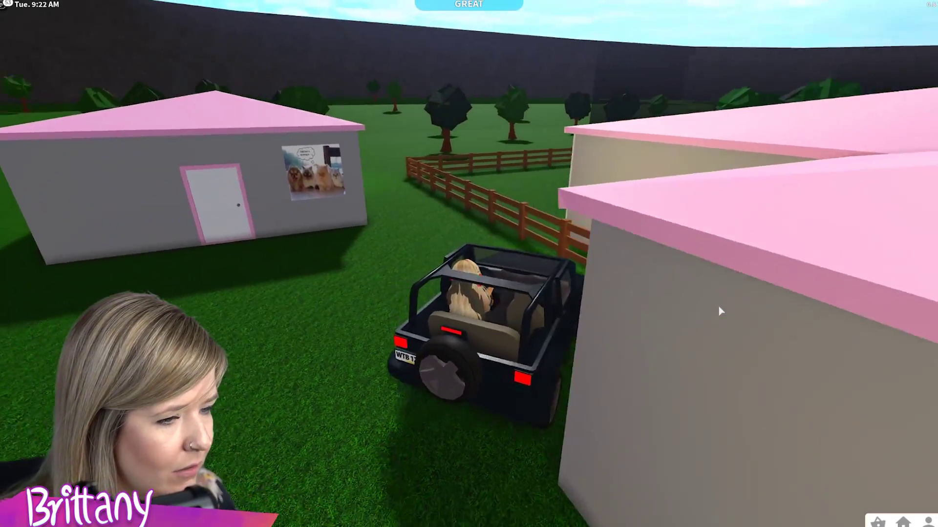
Drive past the fence and gate, park by the stone house, and leave the jeep
{"action": "key", "text": "w"}
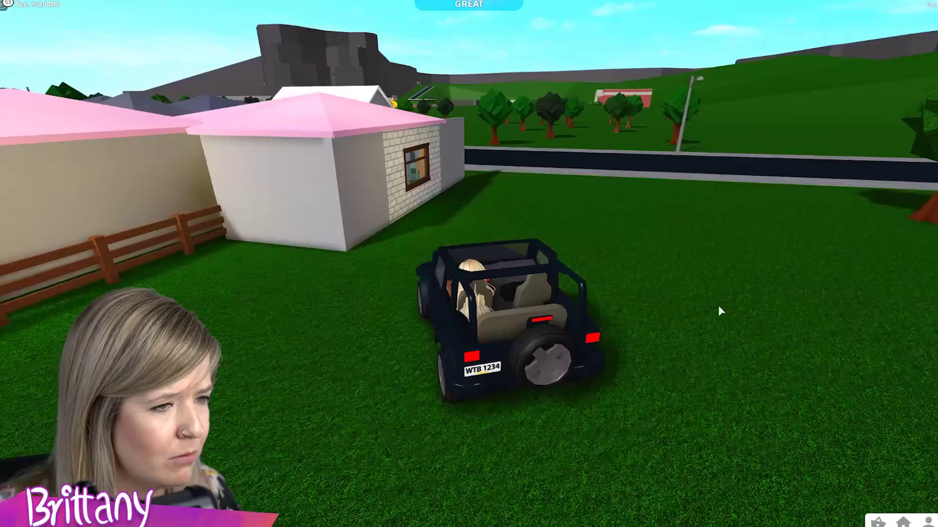
{"action": "key", "text": "a"}
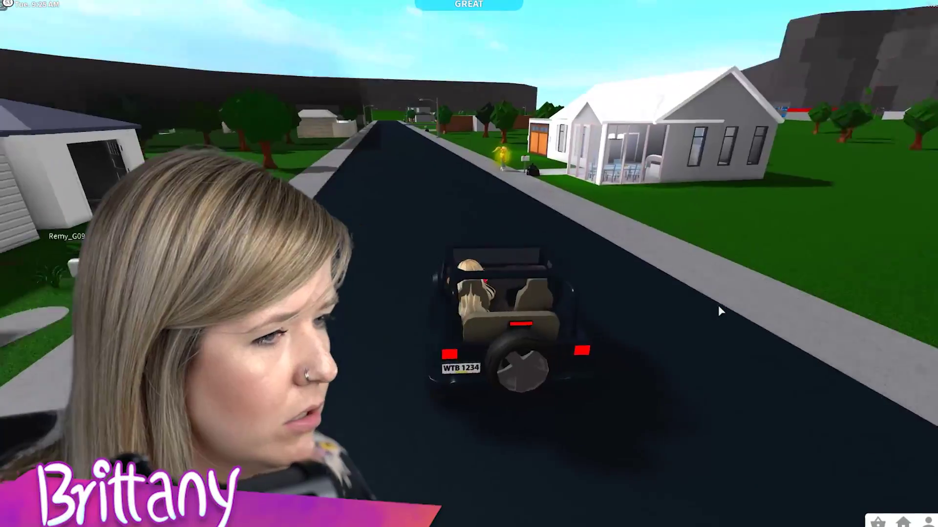
{"action": "key", "text": "w"}
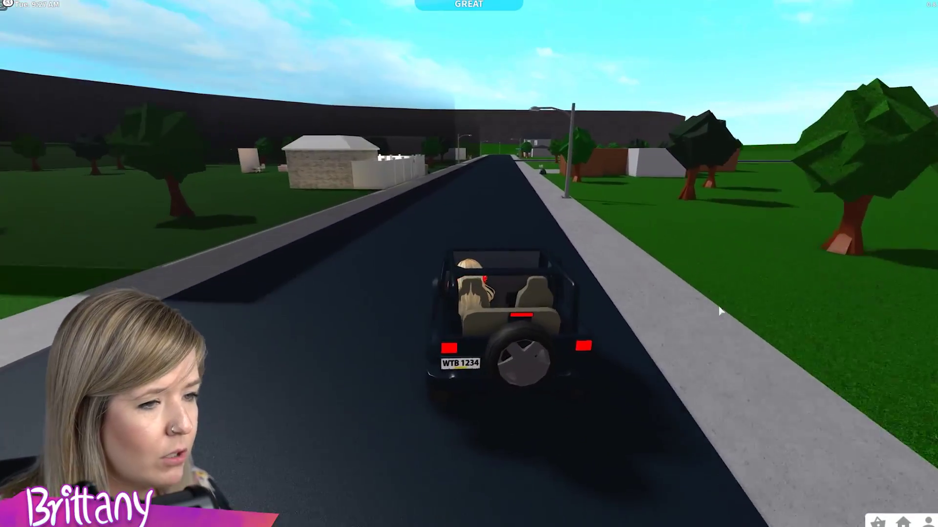
{"action": "key", "text": "Left"}
{"action": "key", "text": "w"}
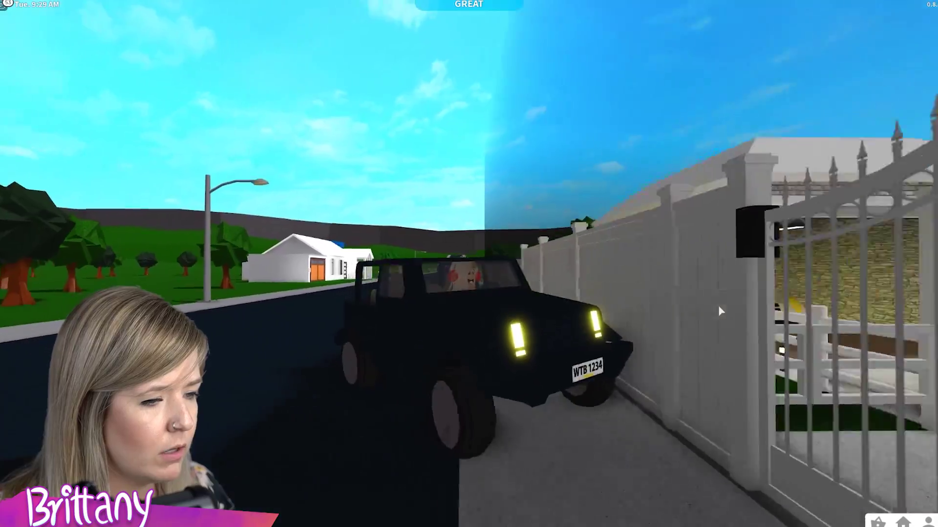
{"action": "key", "text": "d"}
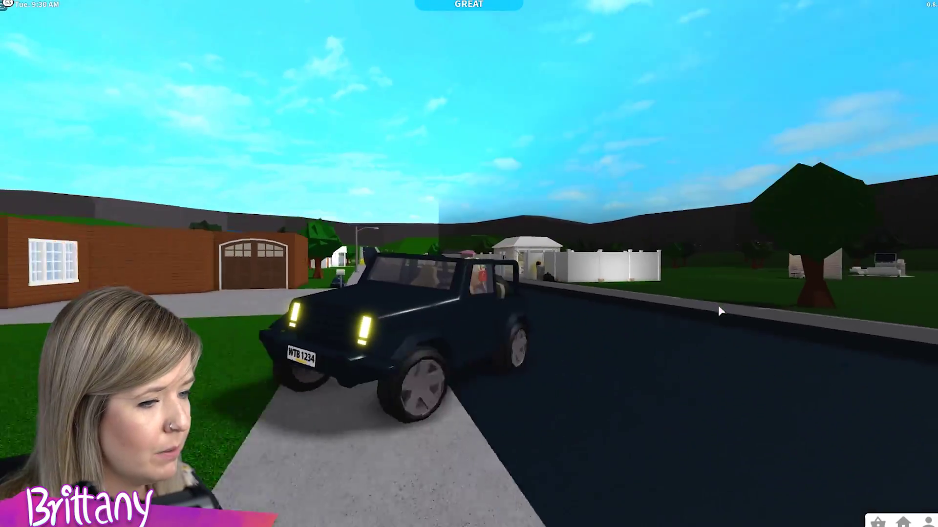
{"action": "key", "text": "a"}
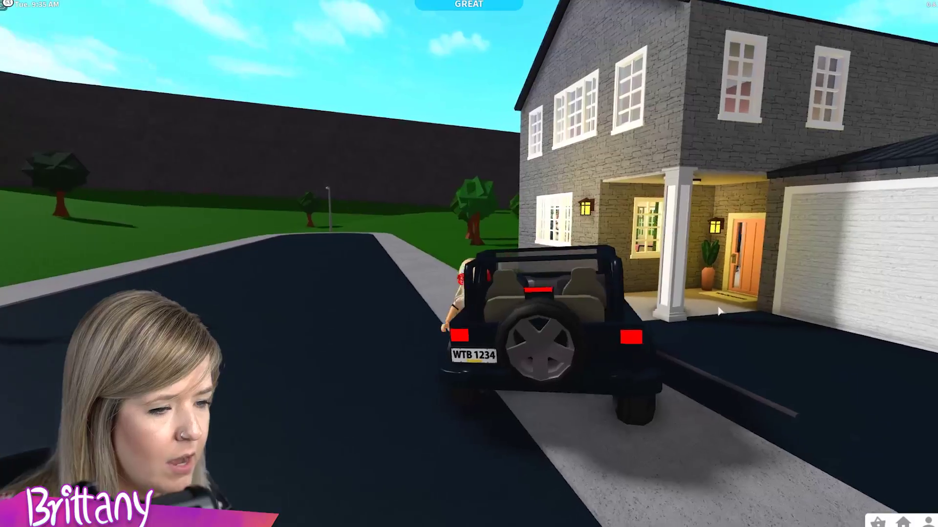
{"action": "key", "text": "space"}
Walk through the kitchen and living room and open the sliding back door
{"action": "key", "text": "w"}
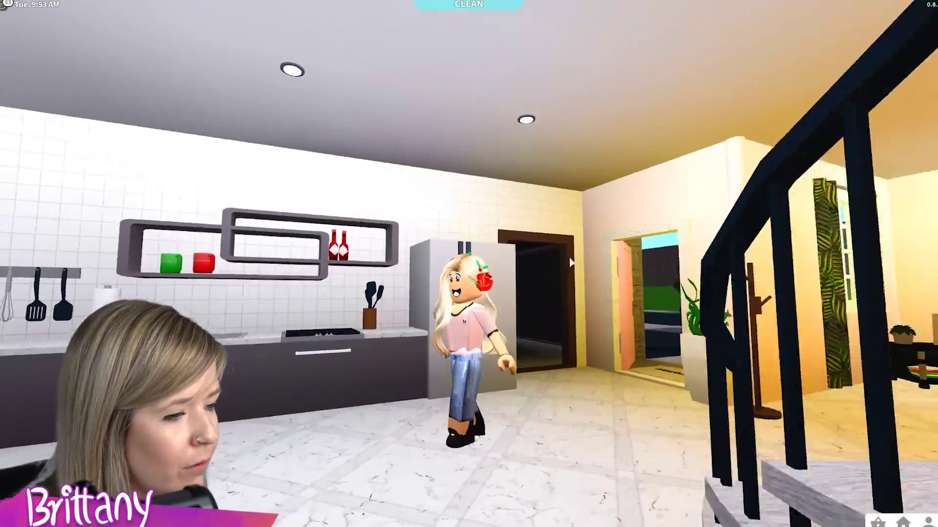
{"action": "key", "text": "w"}
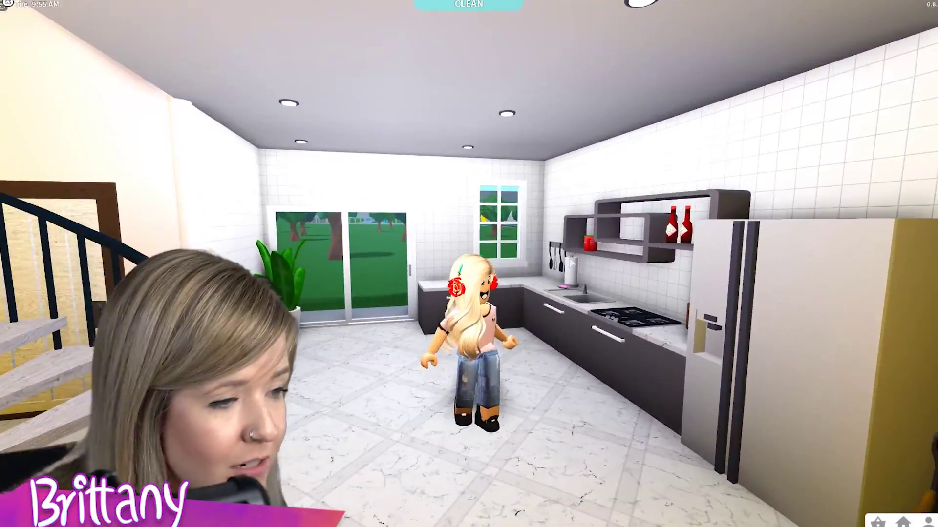
{"action": "key", "text": "w"}
{"action": "key", "text": "w"}
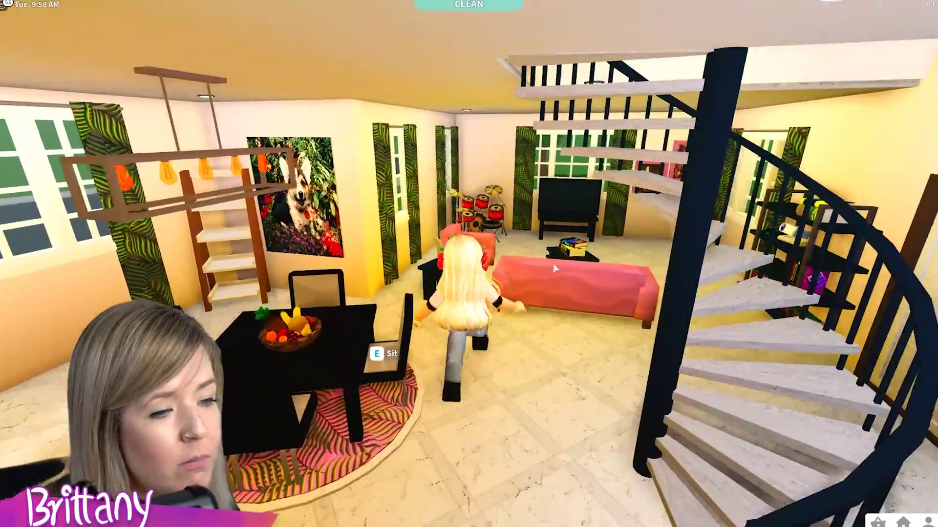
{"action": "key", "text": "w"}
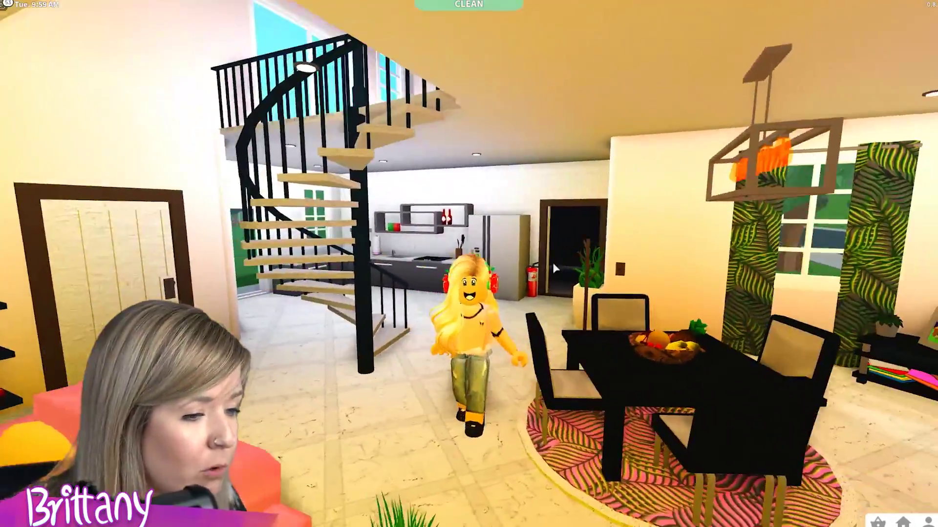
{"action": "key", "text": "w"}
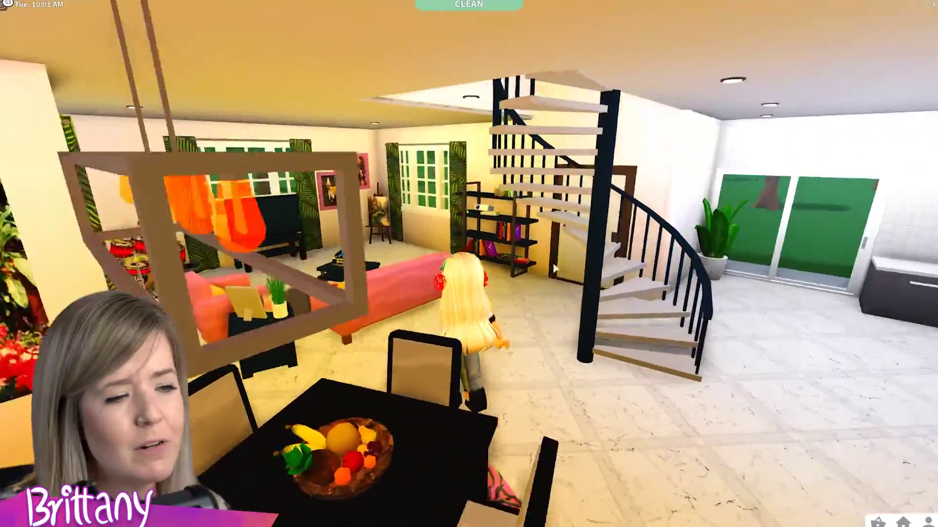
{"action": "key", "text": "w"}
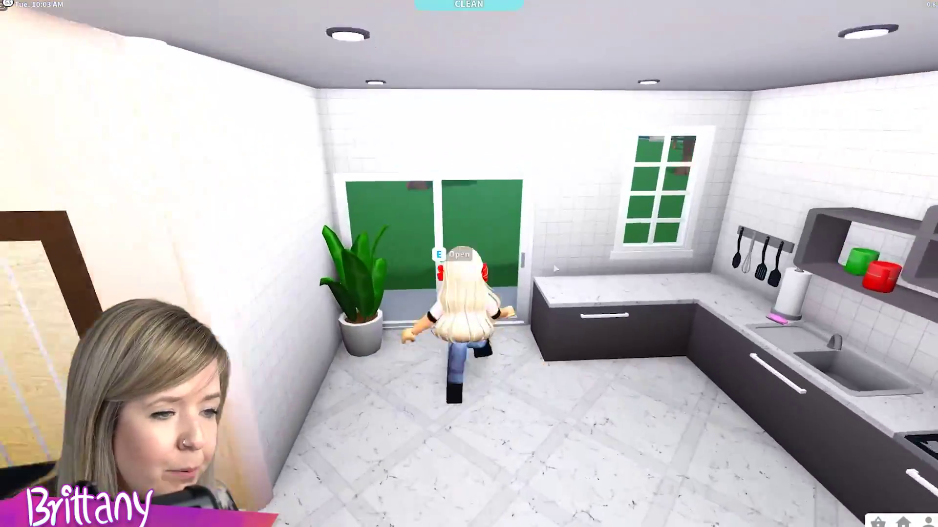
{"action": "key", "text": "e"}
{"action": "key", "text": "w"}
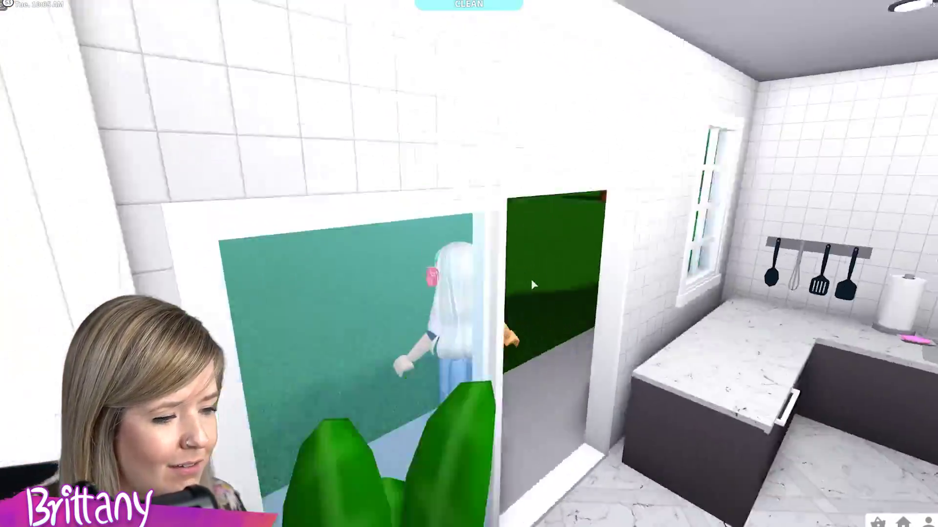
Step out into the backyard and tilt the view across the sky and lawn
{"action": "key", "text": "e"}
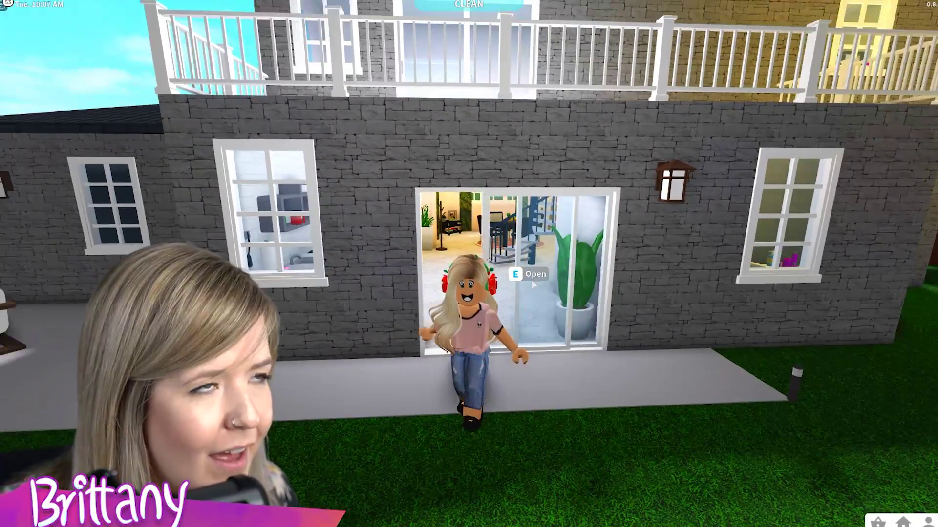
{"action": "key", "text": "d"}
{"action": "key", "text": "s"}
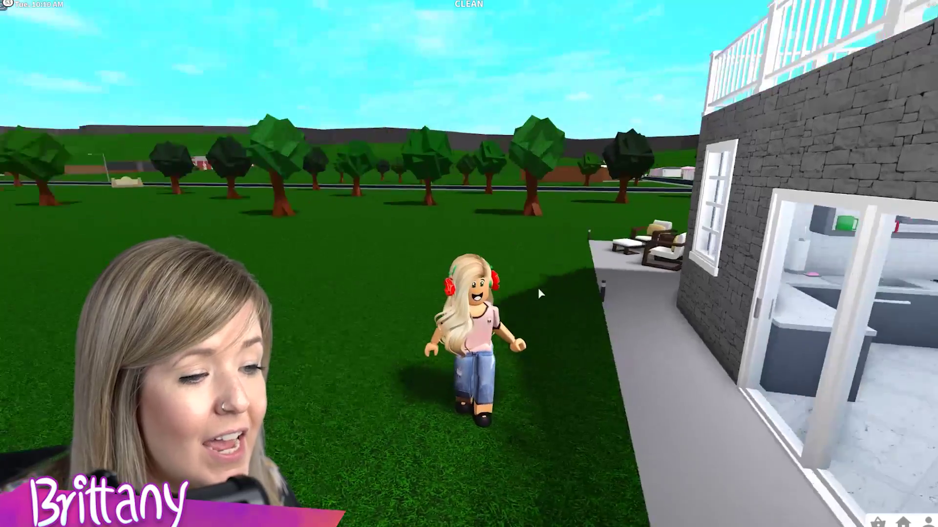
{"action": "left_click_drag", "start_coordinate": [538, 288], "coordinate": [538, 294]}
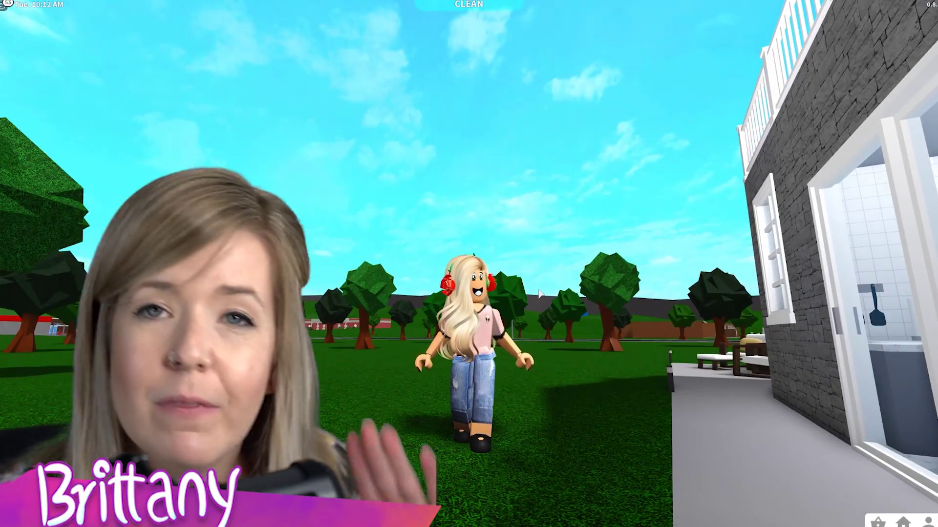
{"action": "left_click_drag", "start_coordinate": [539, 292], "coordinate": [542, 304]}
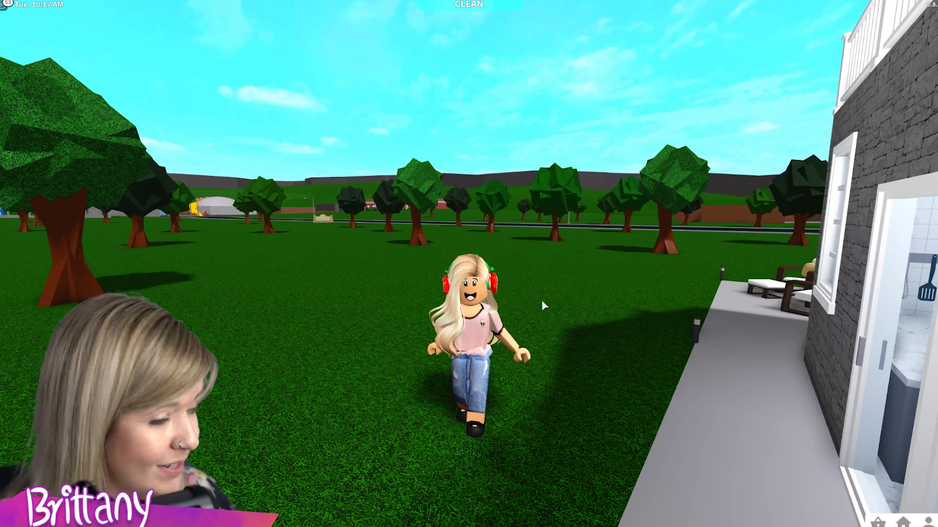
Jump, then walk along the back of the house and across the lawn to the patio
{"action": "key", "text": "space"}
{"action": "key", "text": "w"}
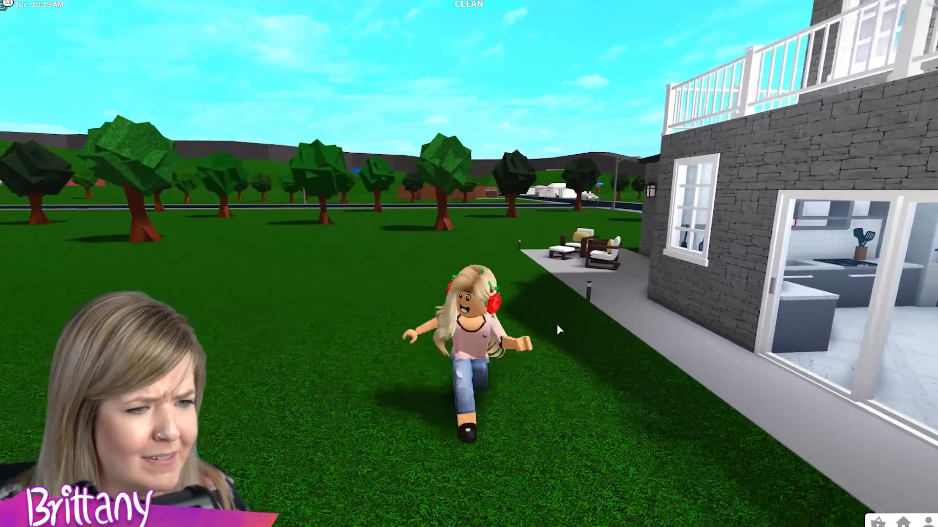
{"action": "key", "text": "s"}
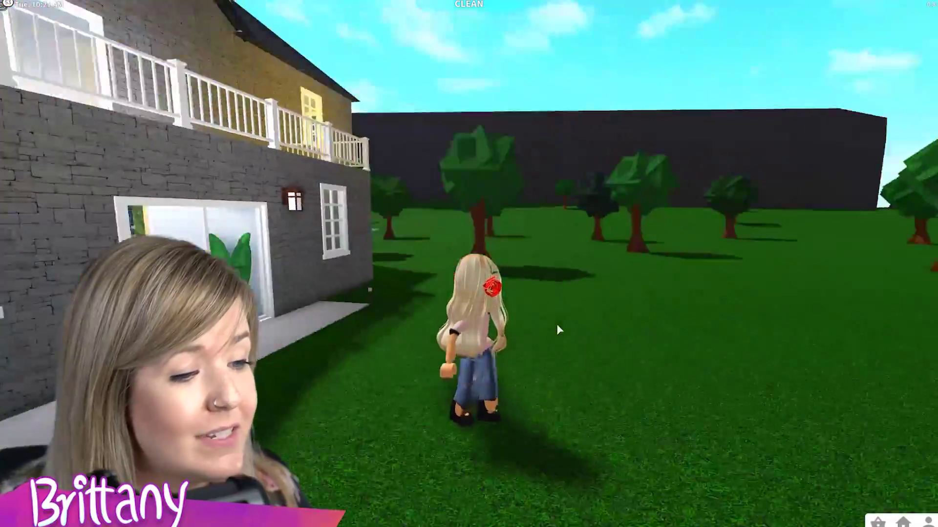
{"action": "key", "text": "a"}
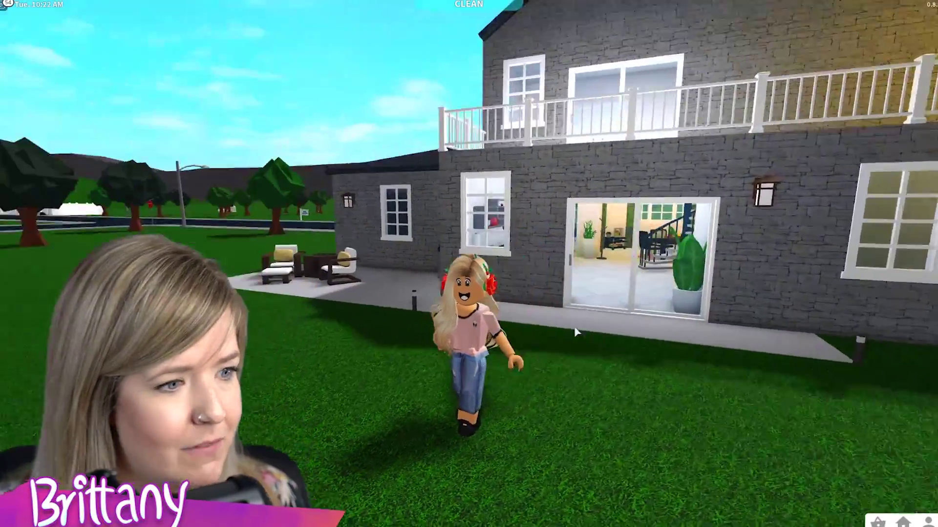
{"action": "key", "text": "space"}
{"action": "key", "text": "s"}
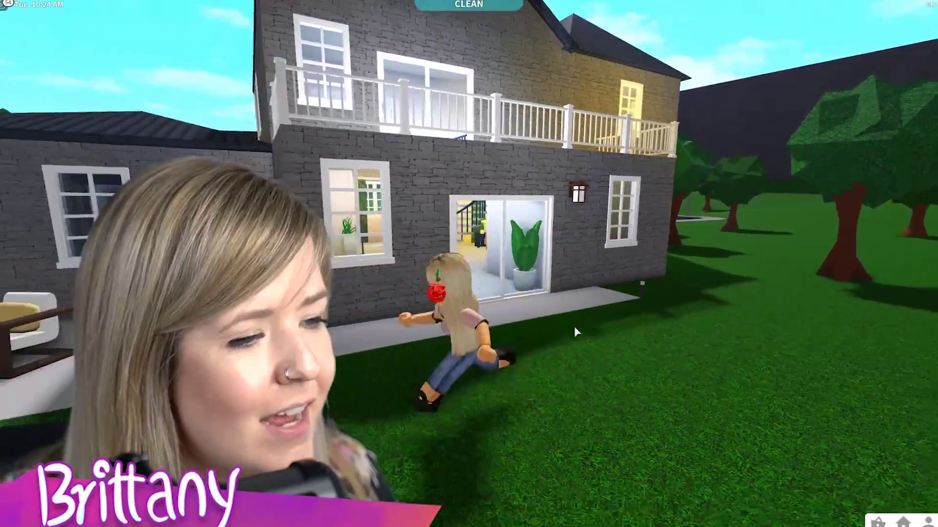
{"action": "key", "text": "s"}
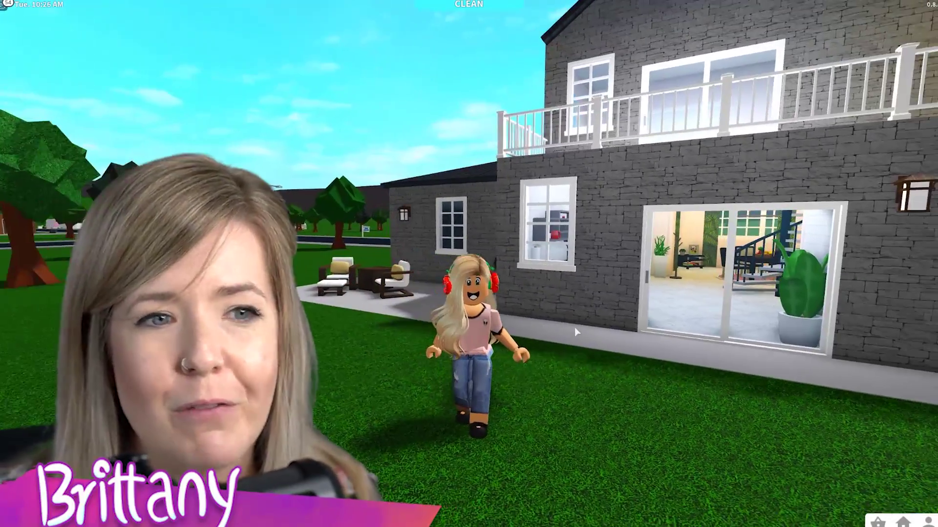
{"action": "key", "text": "a"}
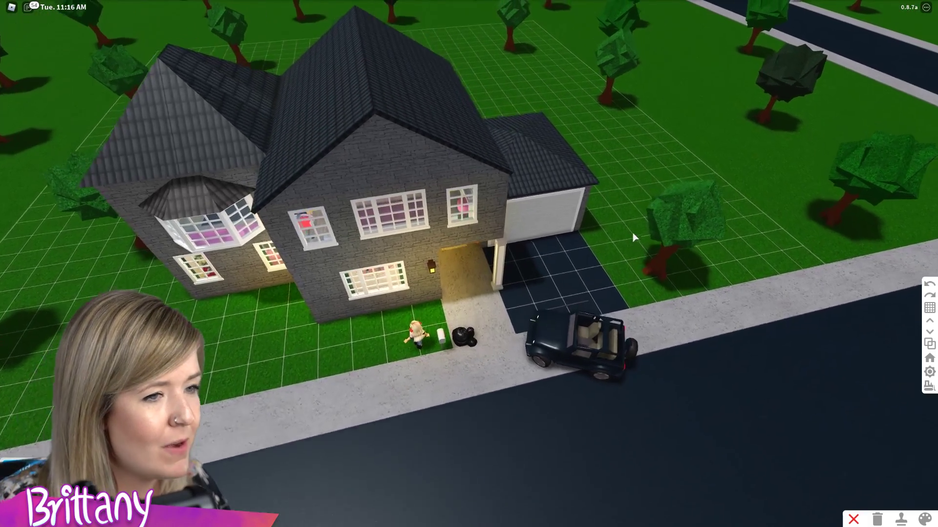
{"action": "scroll", "coordinate": [633, 237], "scroll_direction": "up", "scroll_amount": 3}
{"action": "scroll", "coordinate": [595, 246], "scroll_direction": "up", "scroll_amount": 3}
Glide the build camera over the roof and across the empty backyard
{"action": "key", "text": "w"}
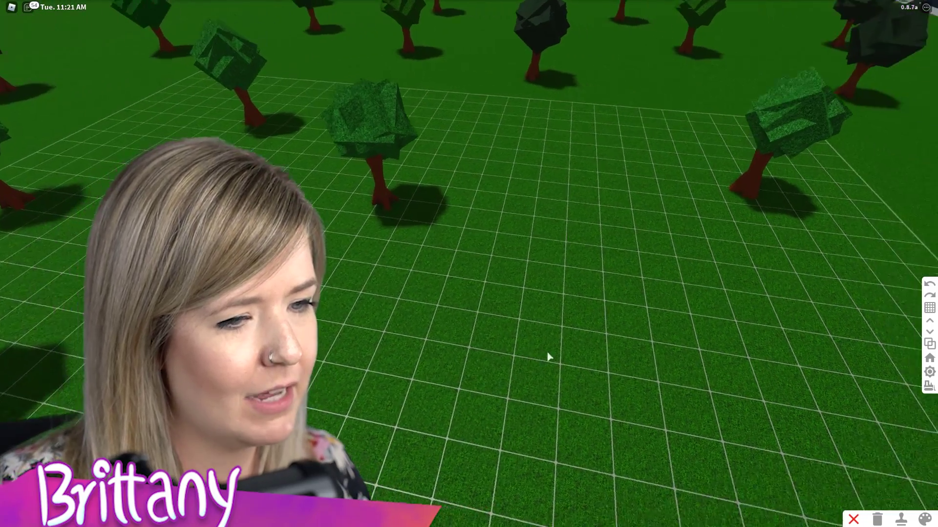
{"action": "scroll", "coordinate": [548, 357], "scroll_direction": "down", "scroll_amount": 2}
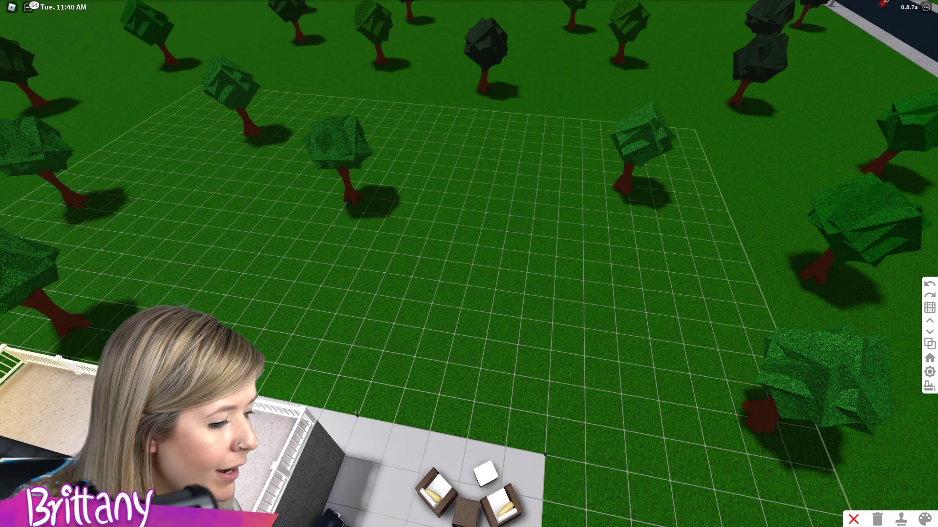
{"action": "key", "text": "a"}
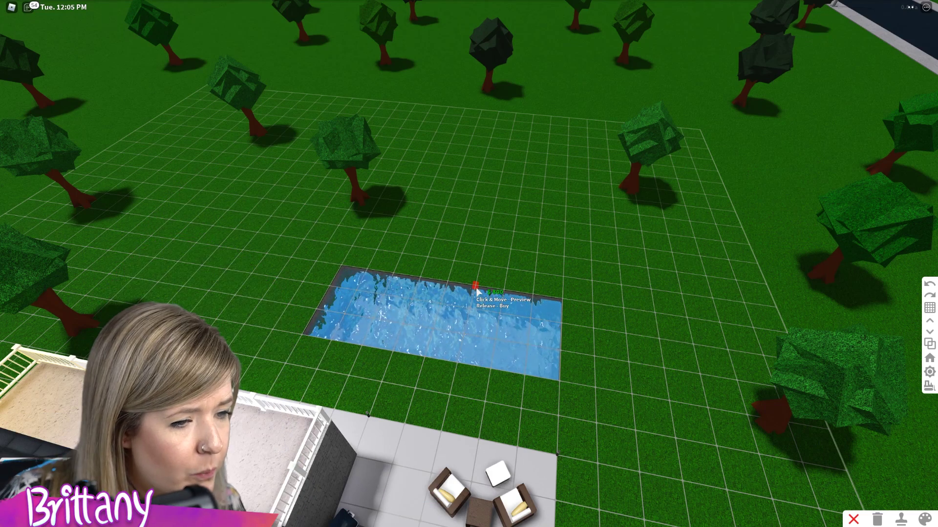
Drag out an extra pool section and buy it, joined to the existing pool
{"action": "mouse_move", "coordinate": [484, 272]}
{"action": "left_mouse_down"}
{"action": "mouse_move", "coordinate": [597, 188]}
{"action": "mouse_move", "coordinate": [728, 217]}
{"action": "left_mouse_up"}
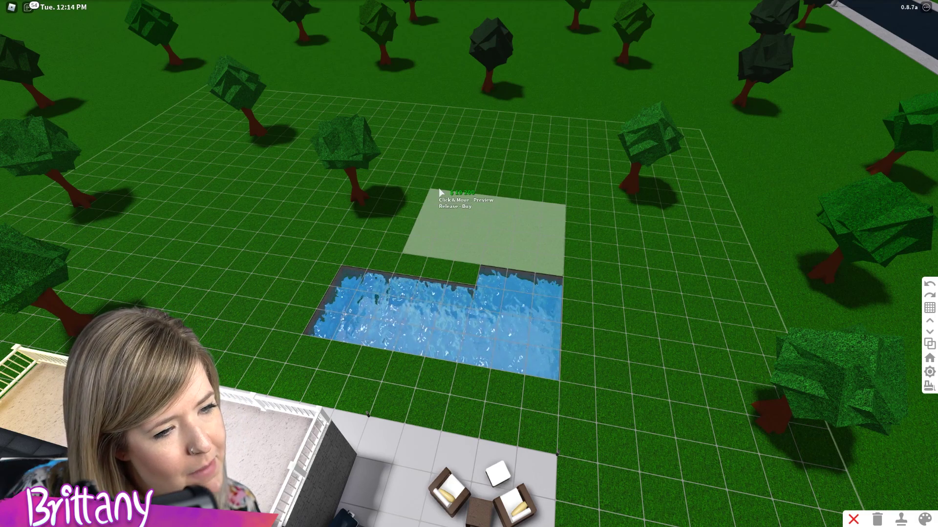
{"action": "left_click_drag", "start_coordinate": [440, 193], "coordinate": [440, 193]}
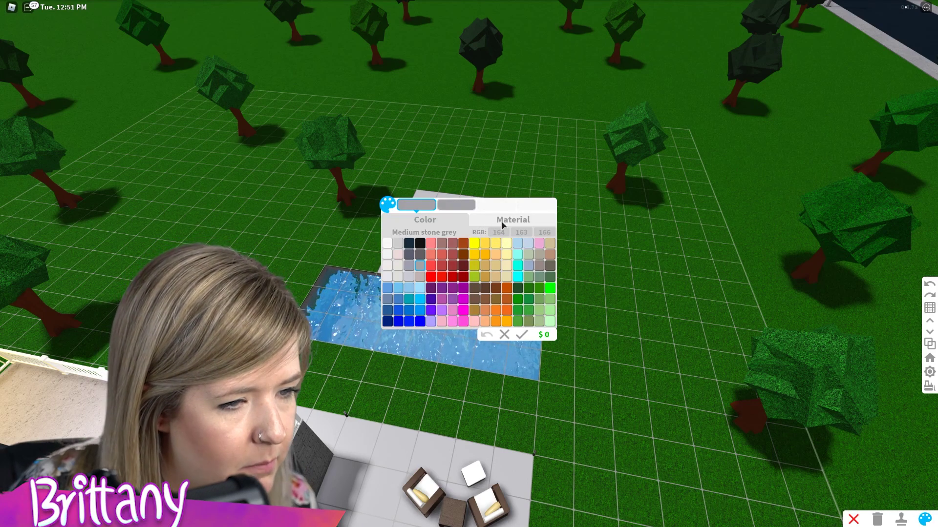
Switch the pool's paint to material choices and move the view back over the pool
{"action": "left_click", "coordinate": [501, 221]}
{"action": "type", "text": "gr"}
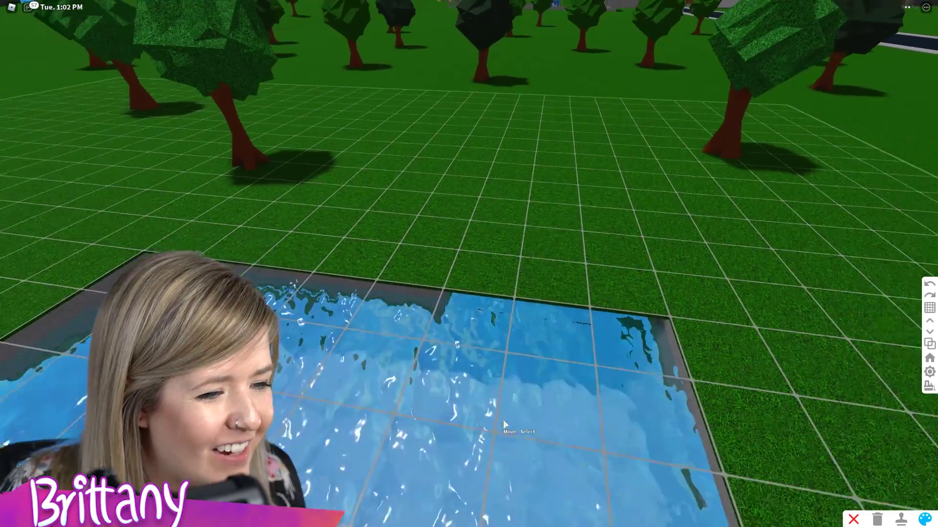
{"action": "scroll", "coordinate": [575, 370], "scroll_direction": "down", "scroll_amount": 2}
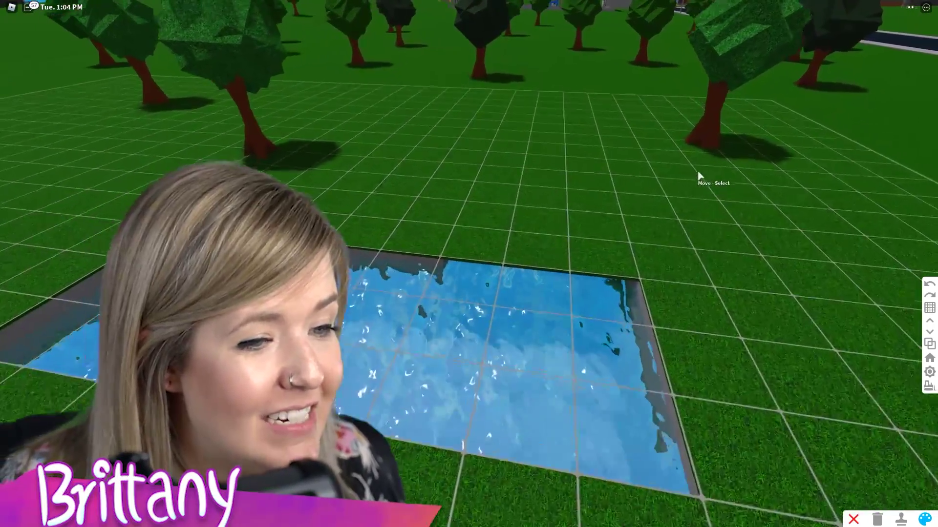
{"action": "key", "text": "s"}
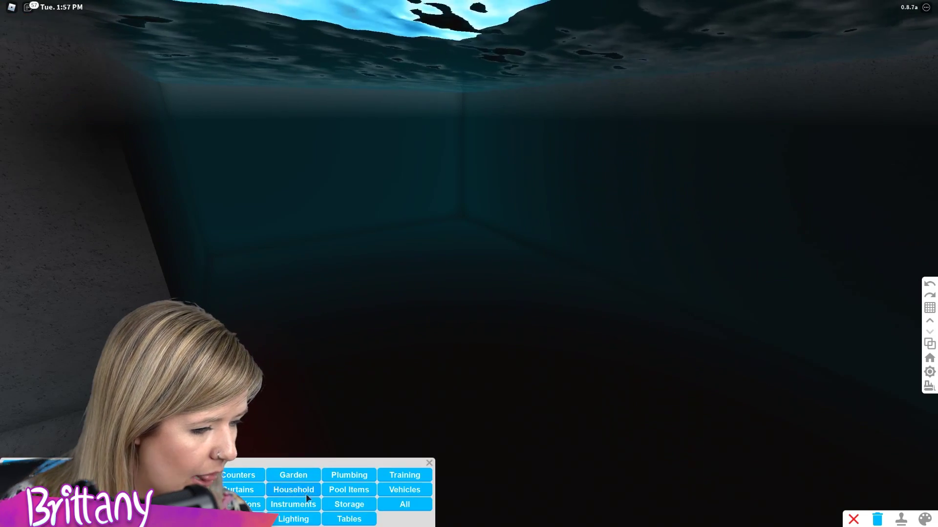
Open the Lighting category of the Furniture catalog
{"action": "left_click", "coordinate": [292, 519]}
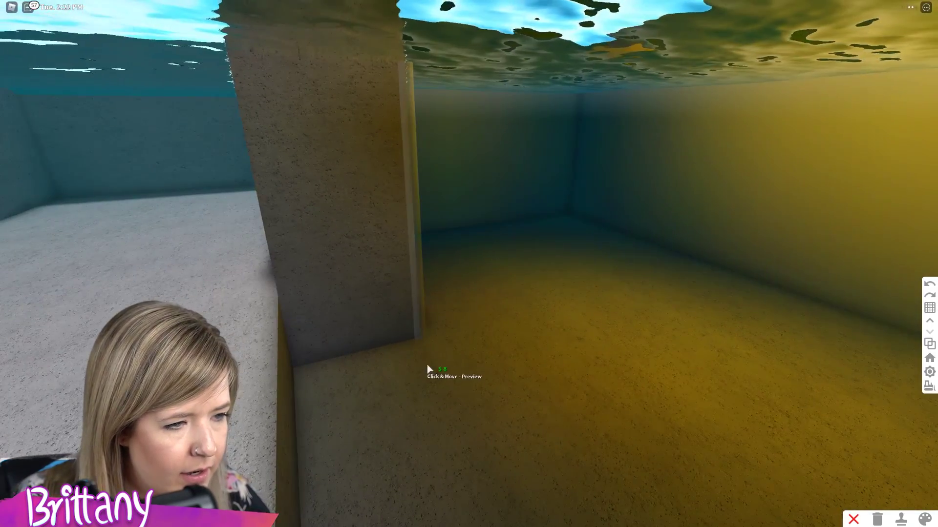
{"action": "scroll", "coordinate": [542, 388], "scroll_direction": "down", "scroll_amount": 3}
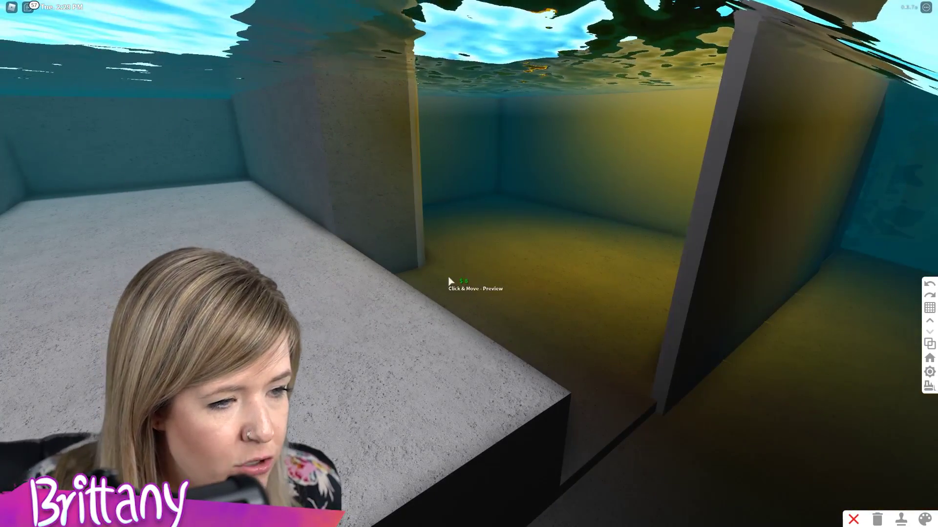
Place a light in the room under the pool and open the windows and doors items
{"action": "left_click_drag", "start_coordinate": [448, 274], "coordinate": [654, 390]}
{"action": "scroll", "coordinate": [655, 391], "scroll_direction": "up", "scroll_amount": 5}
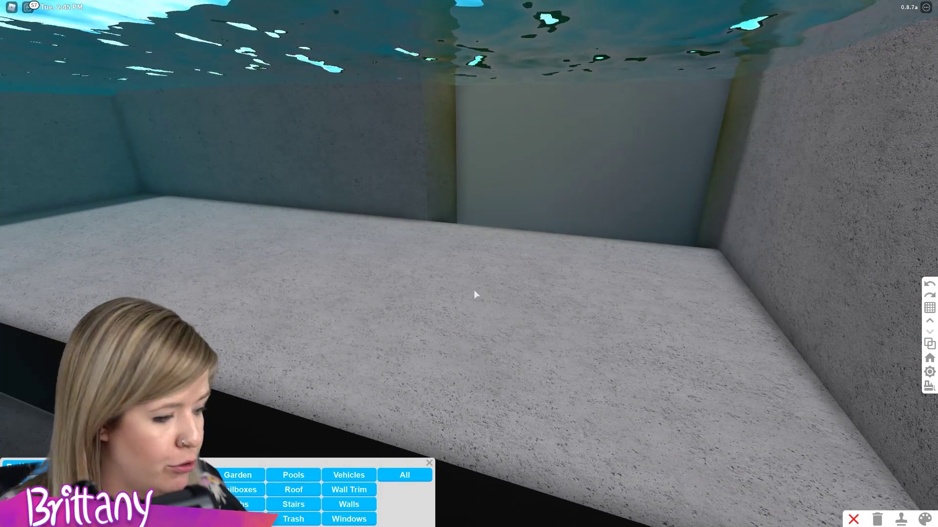
{"action": "scroll", "coordinate": [474, 291], "scroll_direction": "up", "scroll_amount": 3}
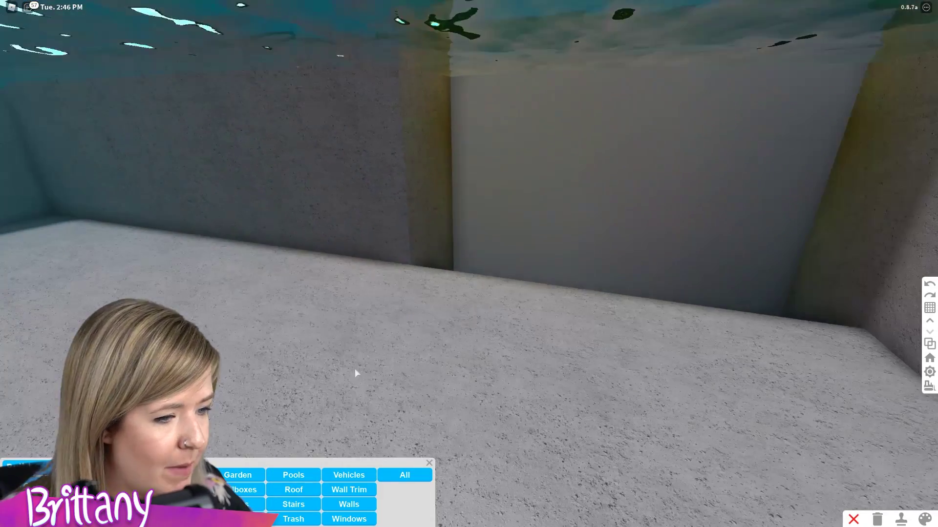
{"action": "left_click", "coordinate": [349, 519]}
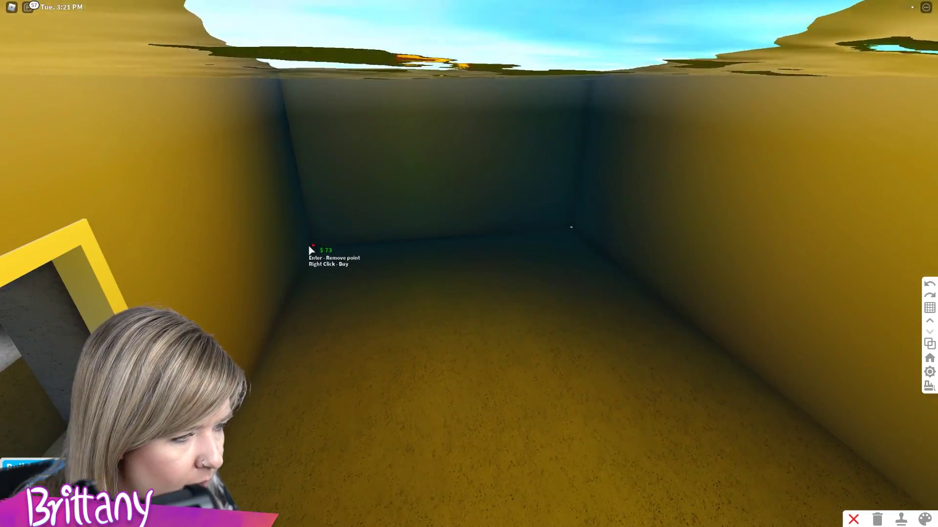
{"action": "scroll", "coordinate": [492, 340], "scroll_direction": "down", "scroll_amount": 10}
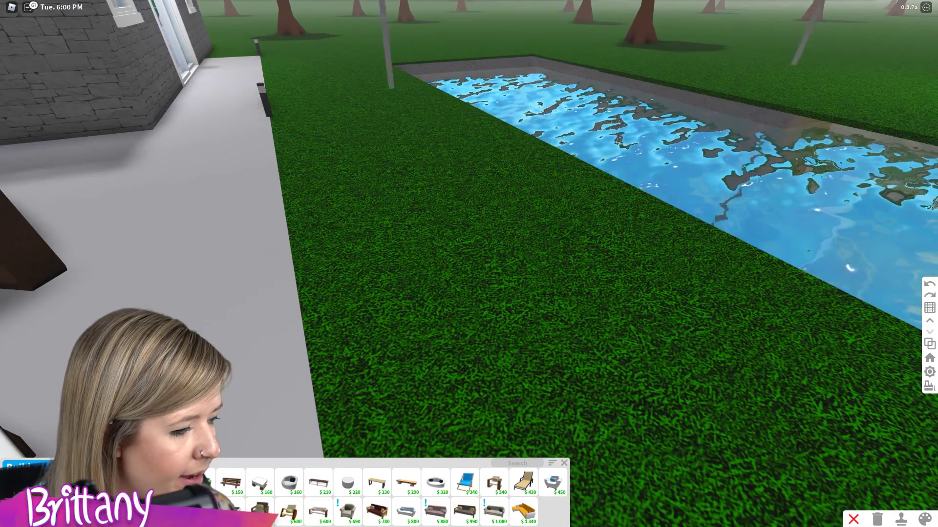
Place a pool ladder from Furniture > Pool Items and orbit to the pool's far side
{"action": "left_click", "coordinate": [30, 506]}
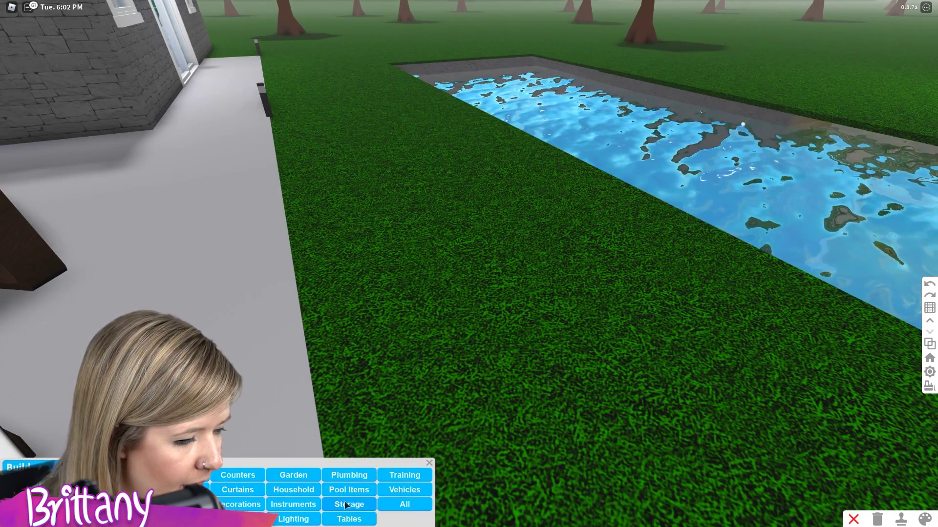
{"action": "left_click", "coordinate": [348, 491]}
{"action": "left_click", "coordinate": [212, 490]}
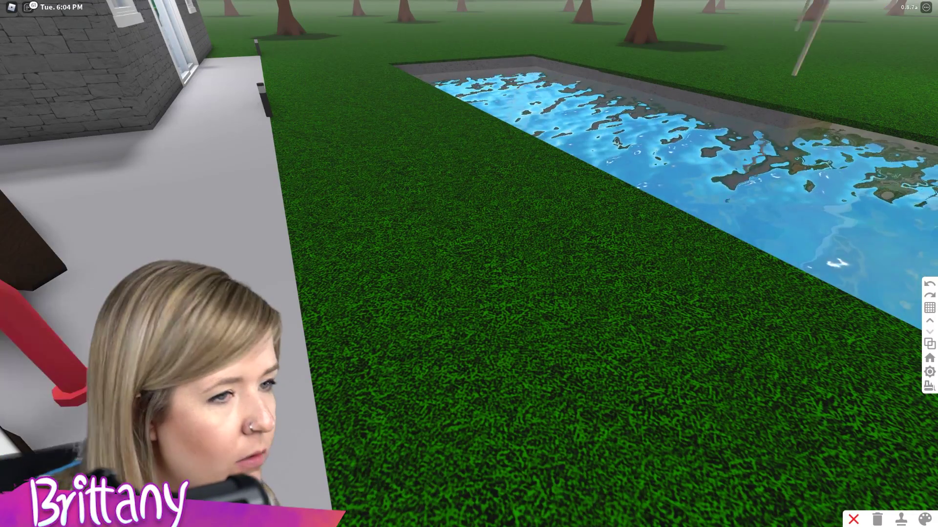
{"action": "scroll", "coordinate": [478, 95], "scroll_direction": "up", "scroll_amount": 5}
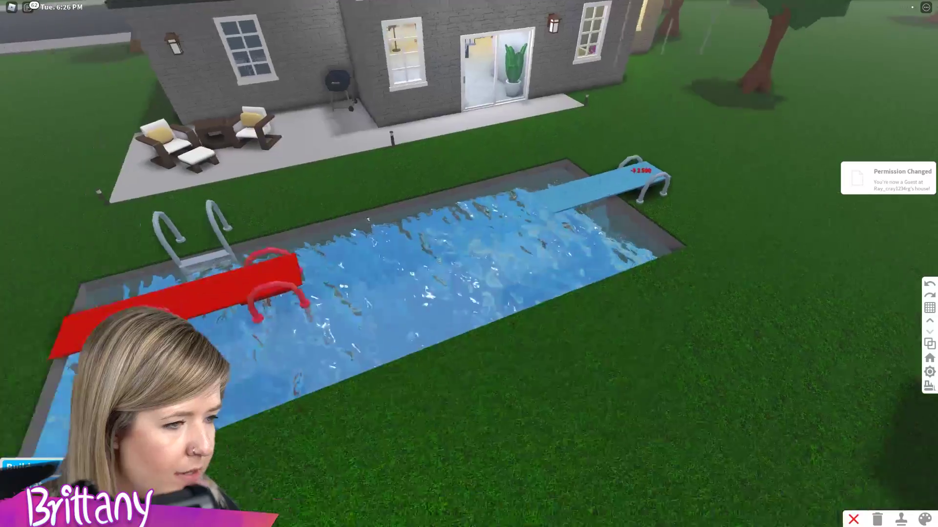
{"action": "key", "text": "a"}
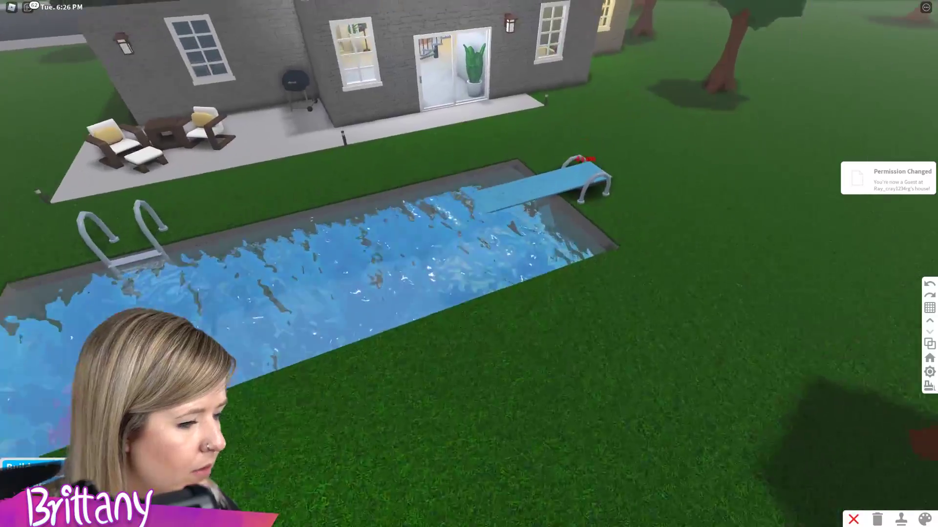
{"action": "left_click", "coordinate": [30, 467]}
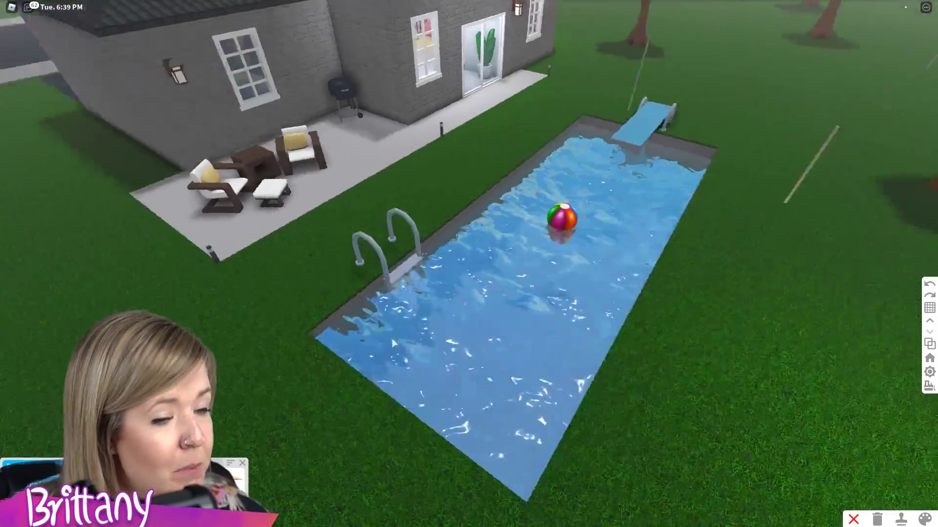
{"action": "left_click_drag", "start_coordinate": [228, 367], "coordinate": [782, 296]}
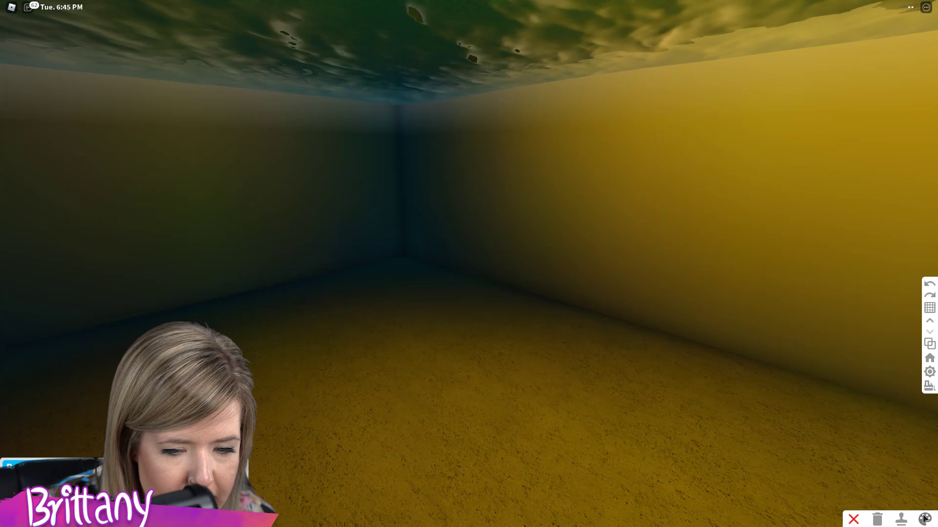
Paint the under-pool room's walls green with the wave material and inspect the back wall
{"action": "left_click", "coordinate": [925, 519]}
{"action": "left_click", "coordinate": [728, 218]}
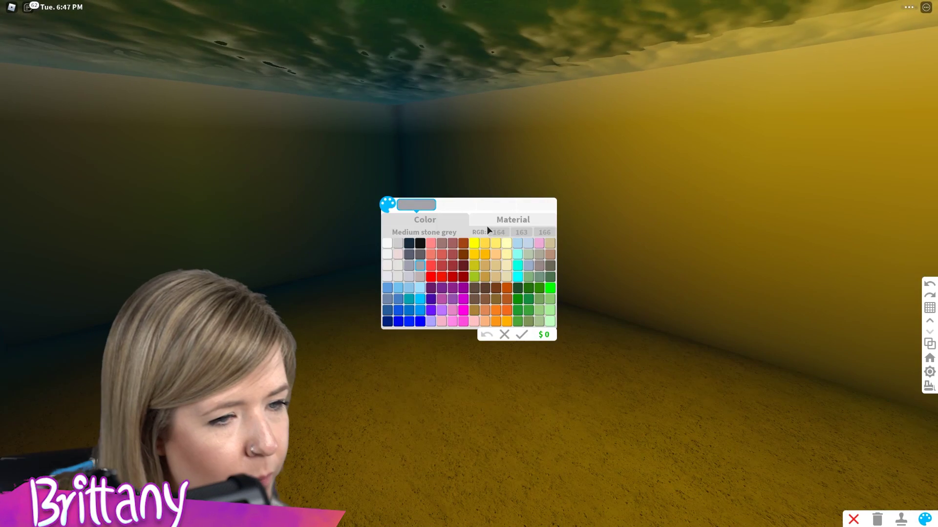
{"action": "left_click", "coordinate": [518, 245]}
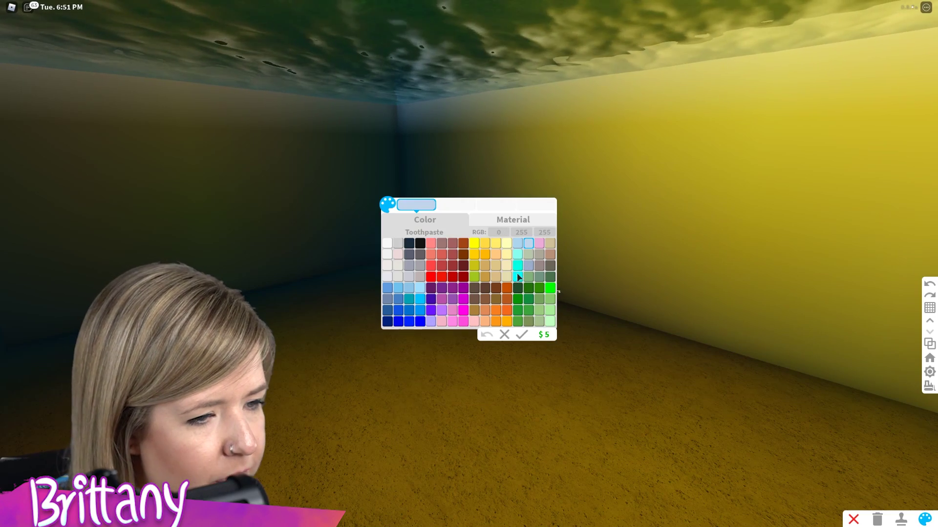
{"action": "left_click", "coordinate": [400, 292]}
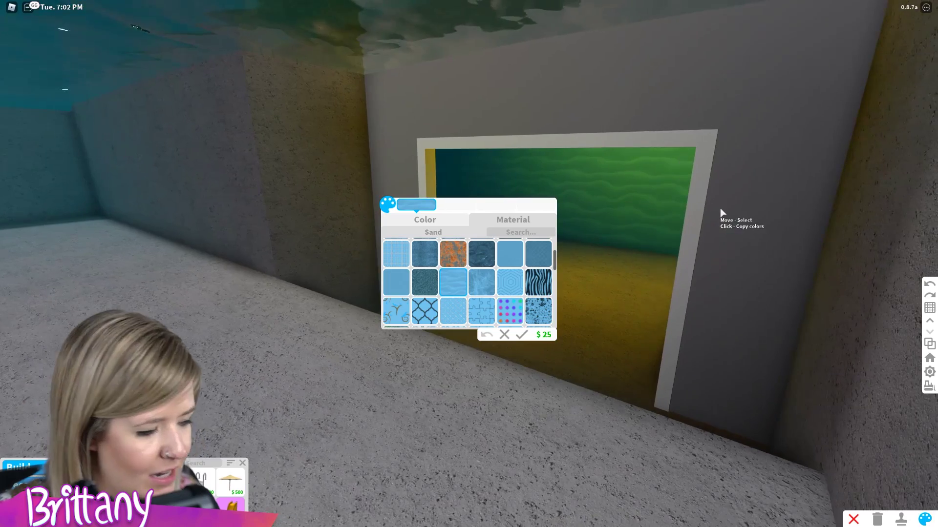
{"action": "key", "text": "w"}
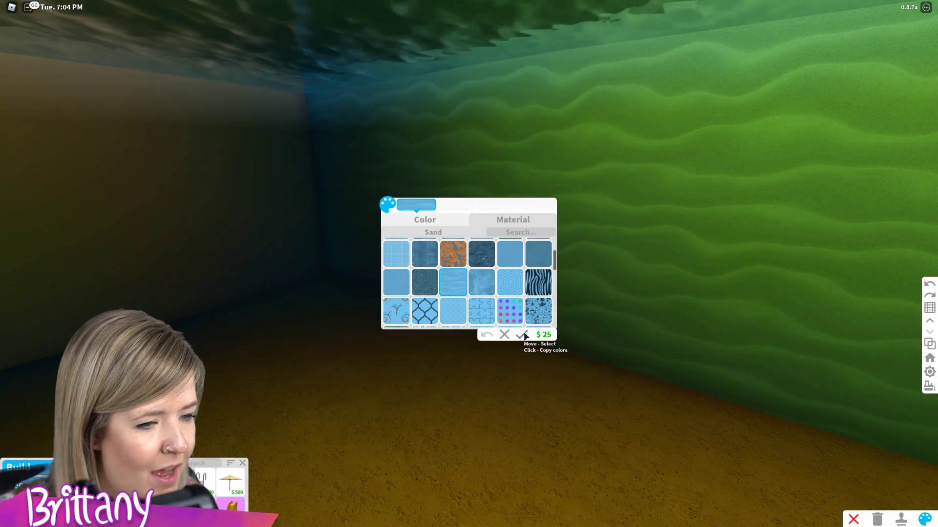
{"action": "left_click", "coordinate": [521, 335]}
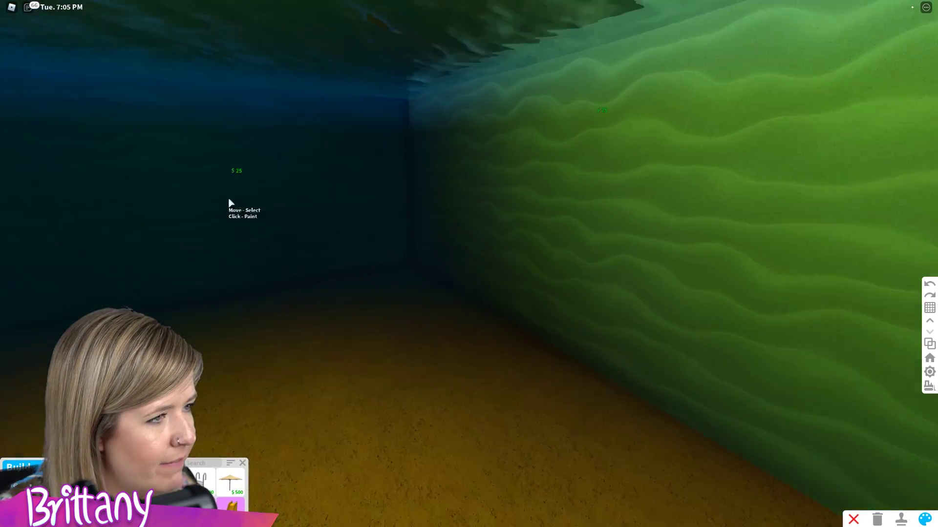
{"action": "key", "text": "Left"}
{"action": "key", "text": "Left"}
{"action": "key", "text": "Left"}
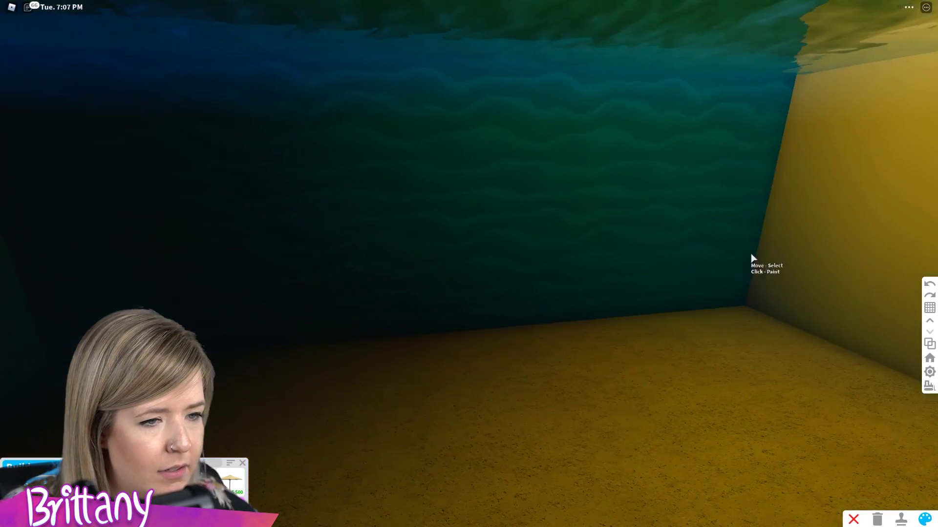
{"action": "key", "text": "Left"}
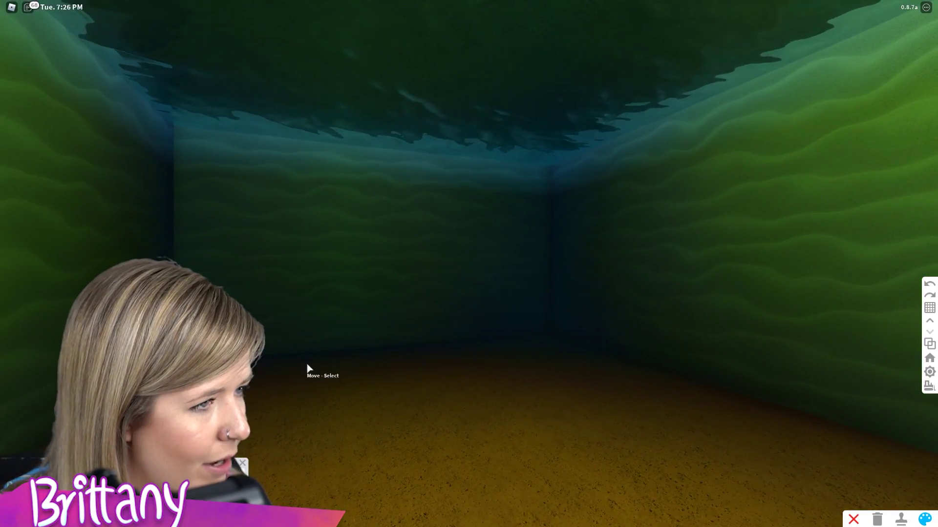
{"action": "scroll", "coordinate": [307, 369], "scroll_direction": "up", "scroll_amount": 3}
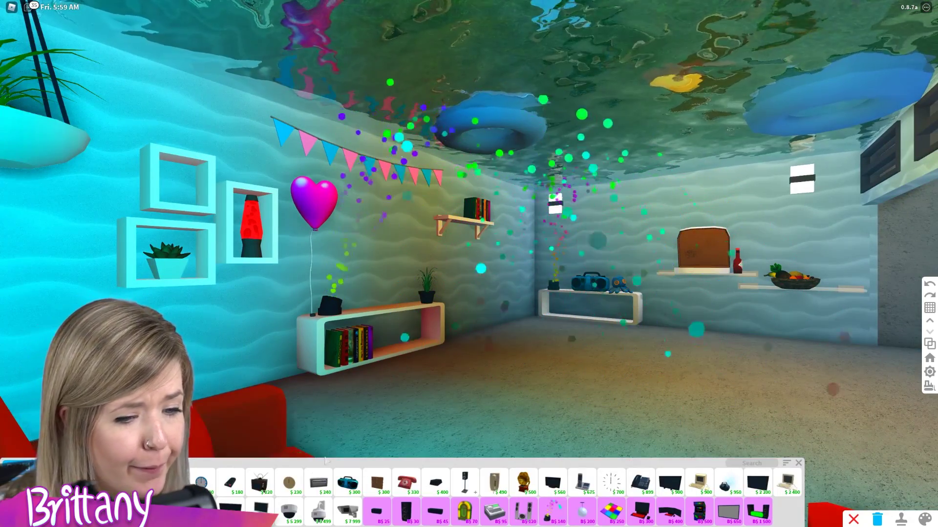
Pick the AcuSlim TV for the wall above the bookshelf, then preview a disco ball
{"action": "left_click", "coordinate": [756, 490]}
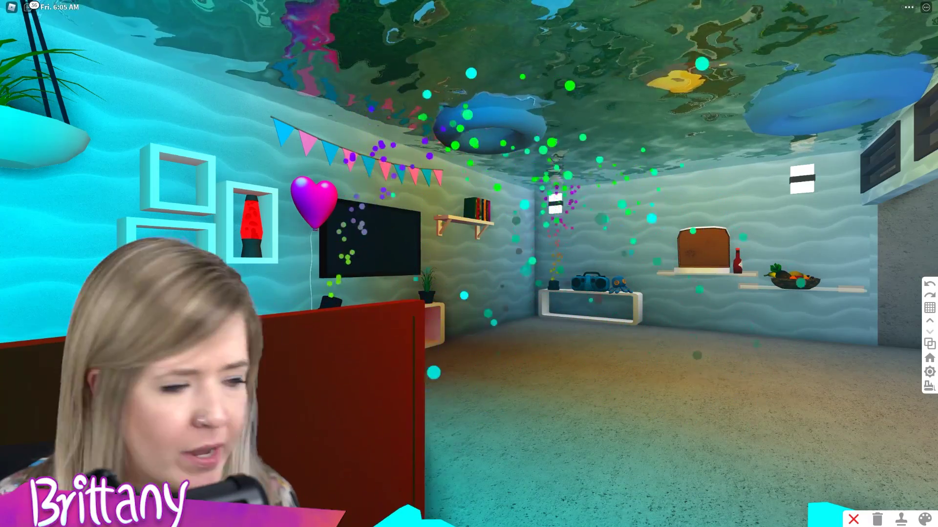
{"action": "key", "text": "Escape"}
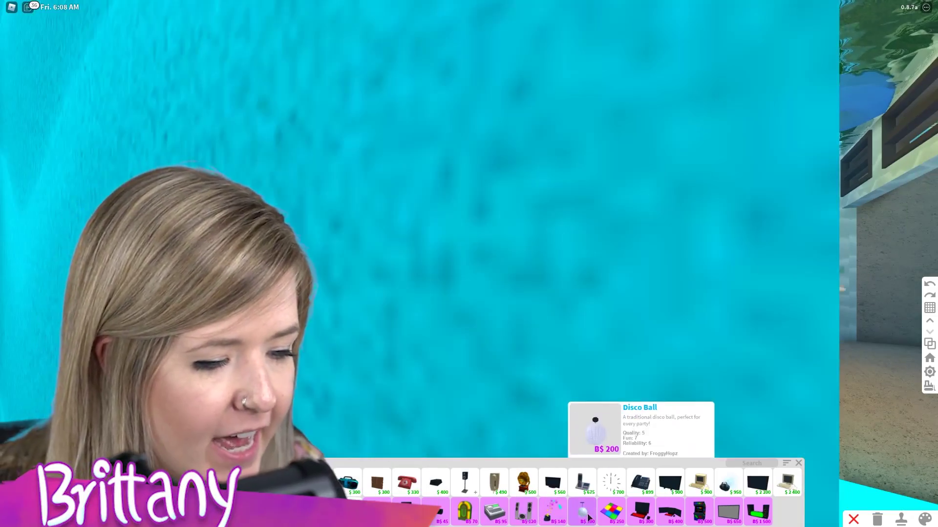
{"action": "left_click", "coordinate": [584, 511]}
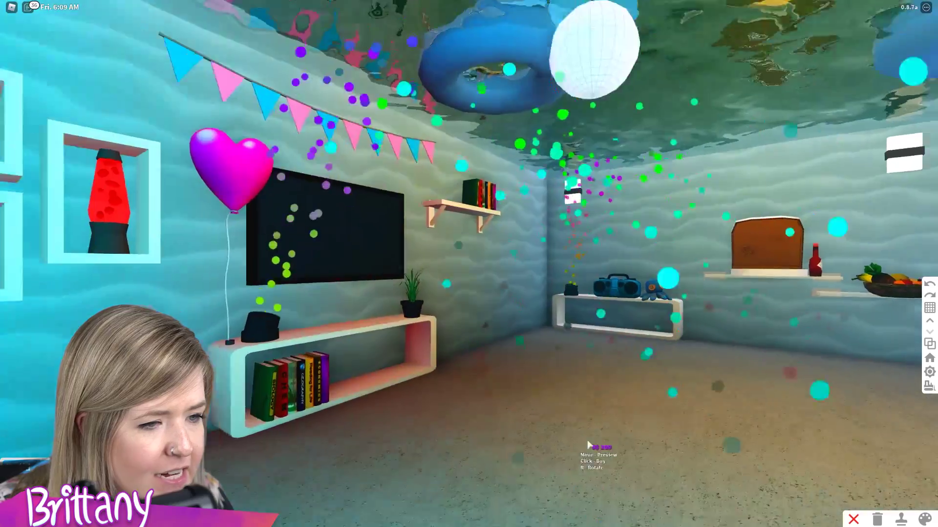
{"action": "scroll", "coordinate": [659, 276], "scroll_direction": "up", "scroll_amount": 1}
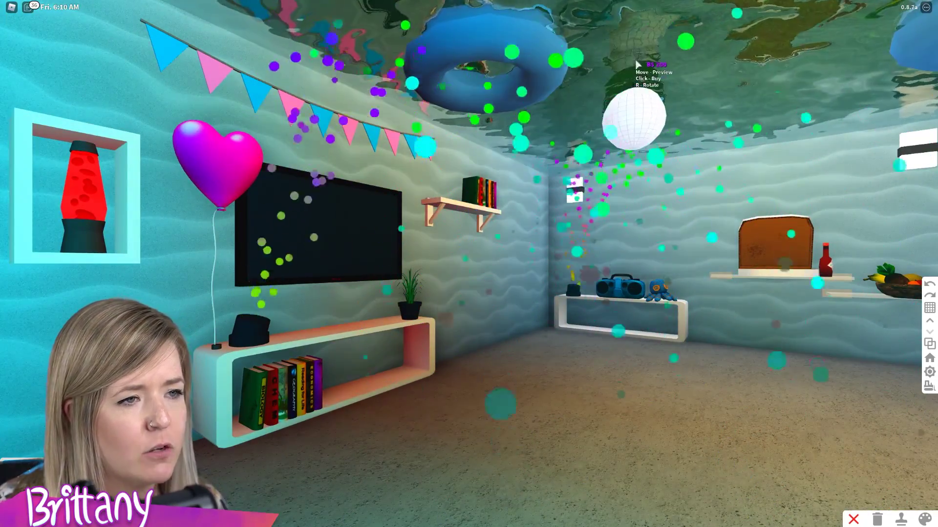
{"action": "scroll", "coordinate": [637, 48], "scroll_direction": "down", "scroll_amount": 2}
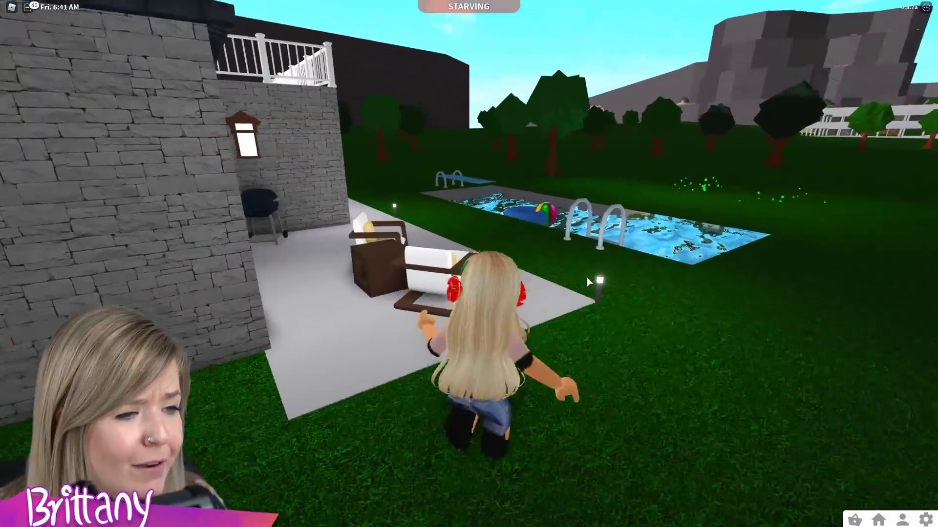
Walk into the pool and swim through the underwater tunnel toward the pool ring
{"action": "key", "text": "s"}
{"action": "key", "text": "w"}
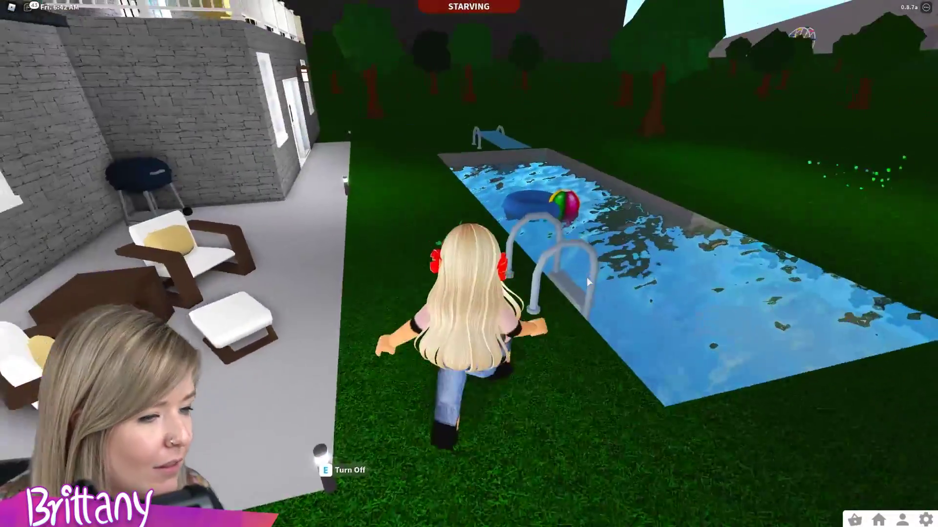
{"action": "key", "text": "w"}
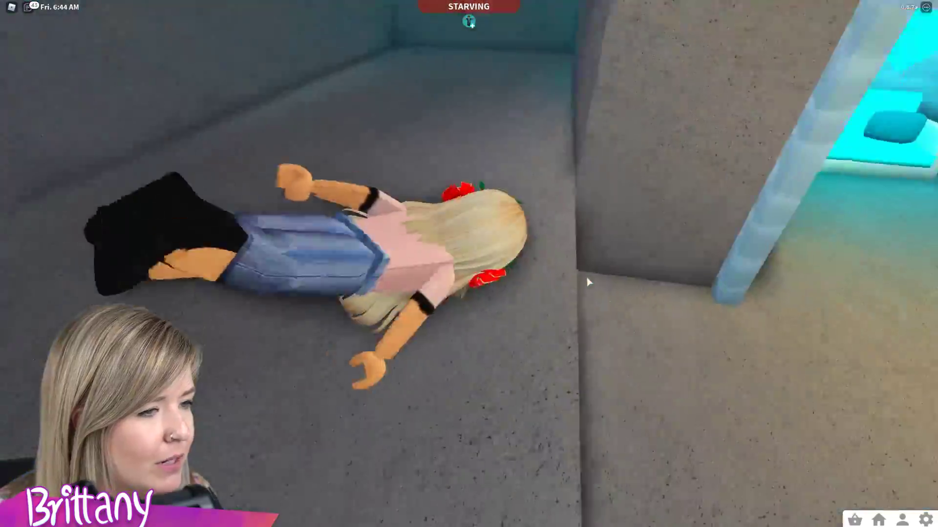
{"action": "key", "text": "w"}
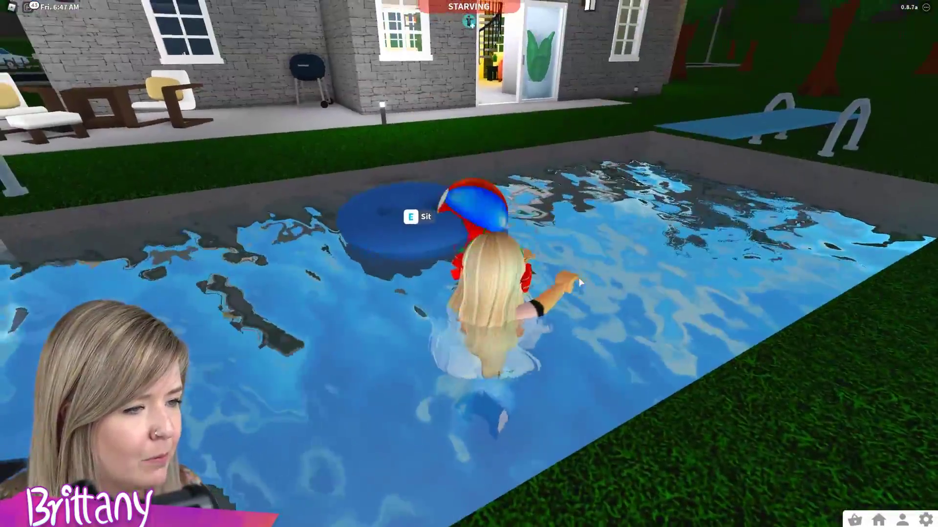
Sit on the pool ring, get off, and swim back down to the hidden stairs
{"action": "key", "text": "e"}
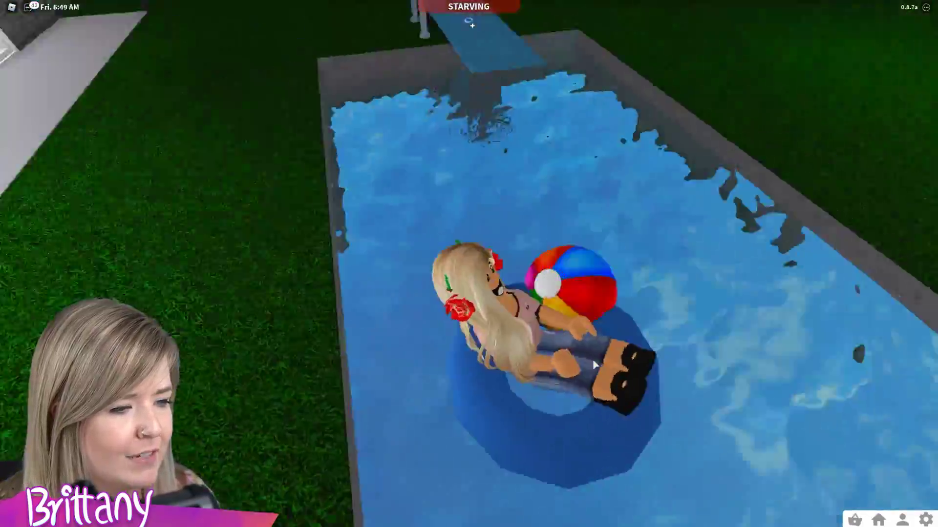
{"action": "key", "text": "space"}
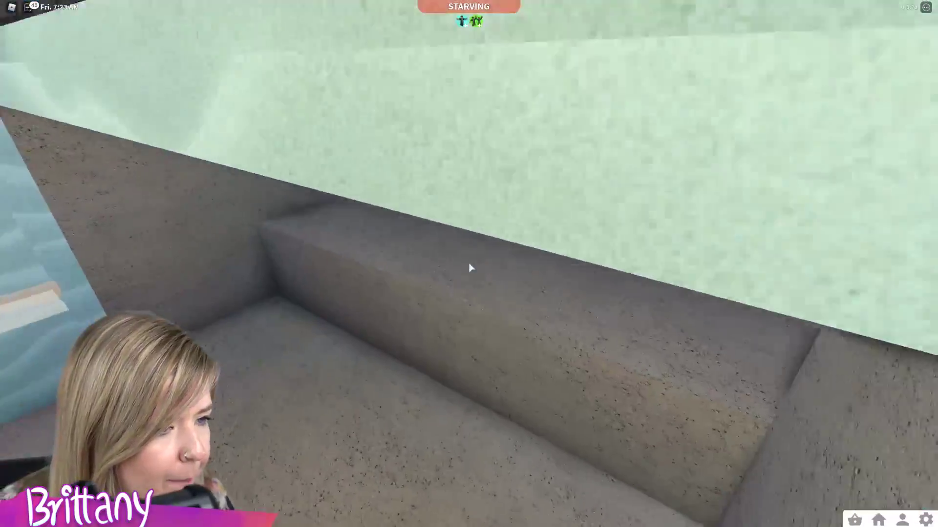
{"action": "key", "text": "w"}
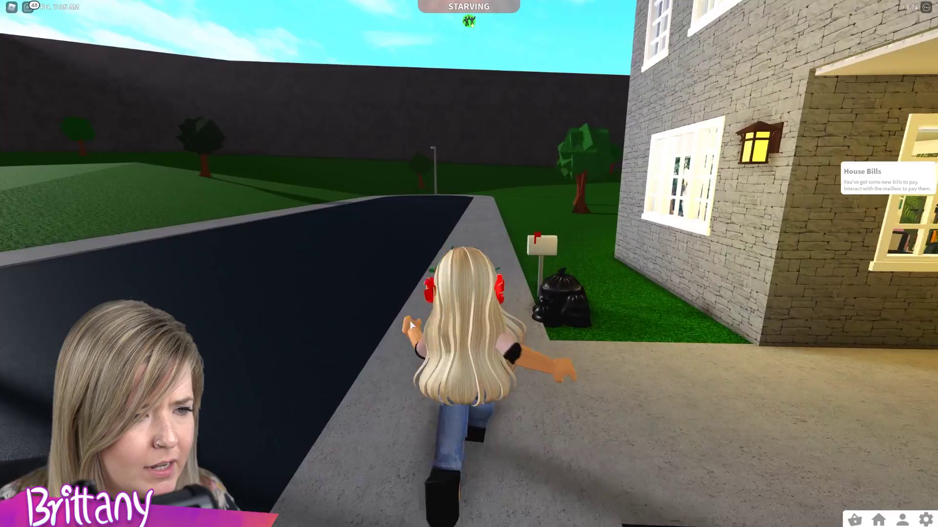
Walk toward the mailbox and send "everyone" and "come to my party!!" in chat
{"action": "key", "text": "w"}
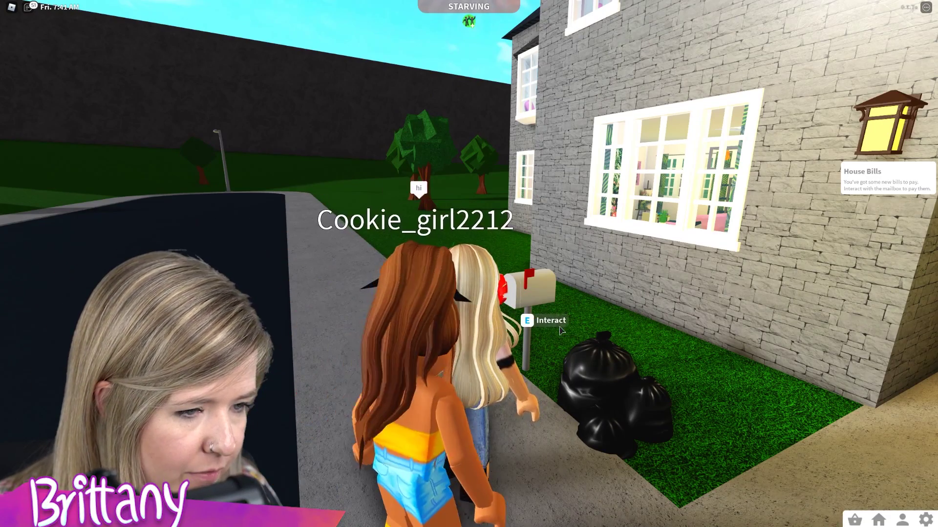
{"action": "type", "text": "s"}
{"action": "type", "text": "every"}
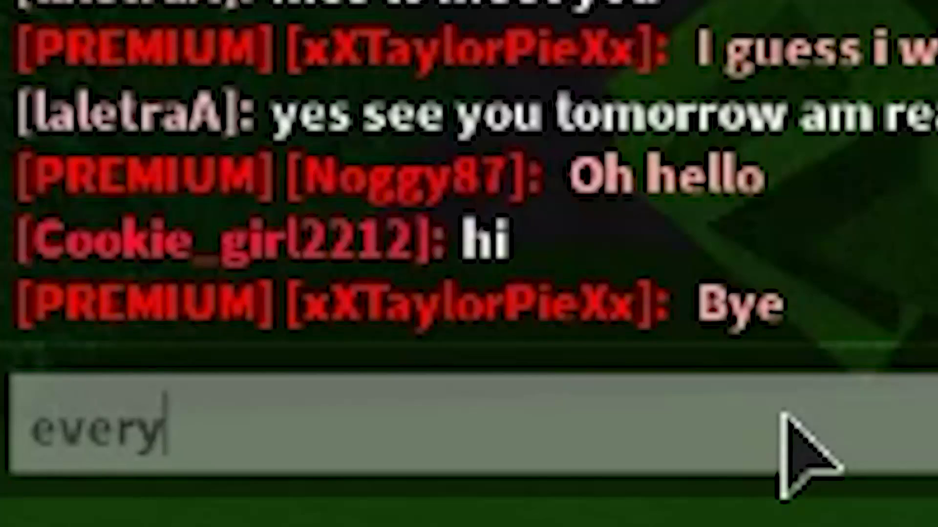
{"action": "type", "text": "one"}
{"action": "key", "text": "Return"}
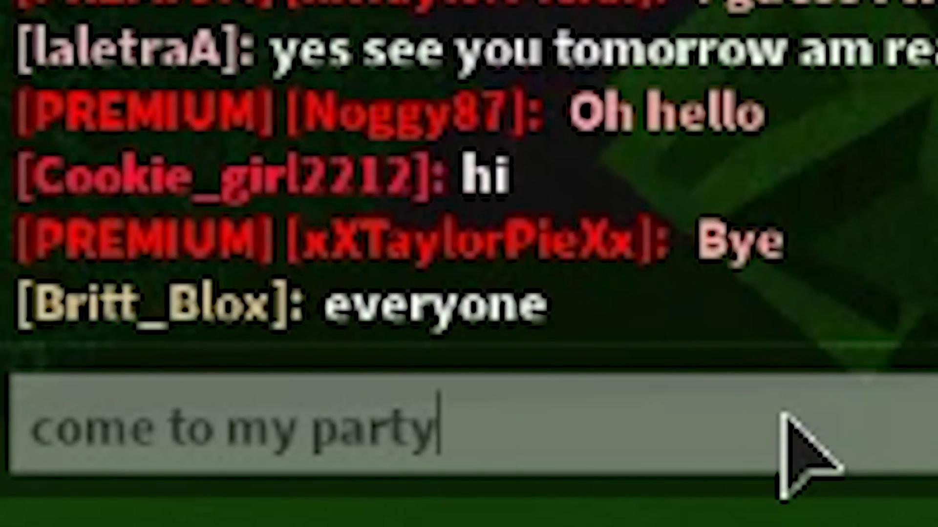
{"action": "type", "text": "!!"}
{"action": "key", "text": "Return"}
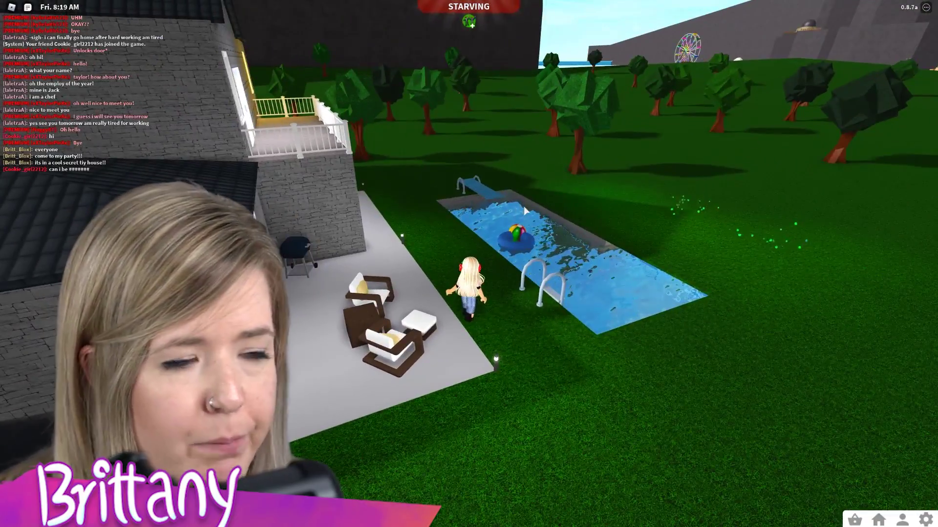
Sit in a patio lounge chair and buy a confirmed Boost Mood for the avatar
{"action": "key", "text": "Left"}
{"action": "key", "text": "Left"}
{"action": "key", "text": "Left"}
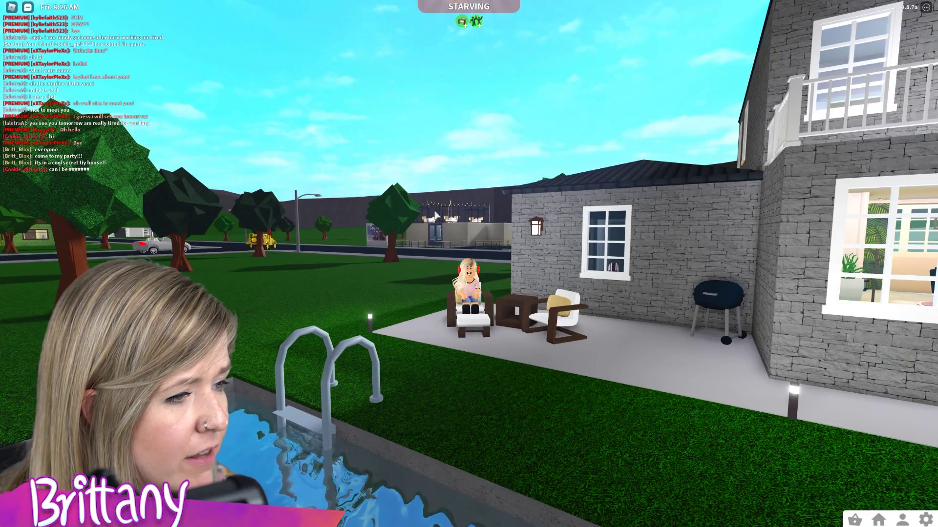
{"action": "key", "text": "Left"}
{"action": "key", "text": "Left"}
{"action": "key", "text": "Left"}
{"action": "key", "text": "Left"}
{"action": "key", "text": "Left"}
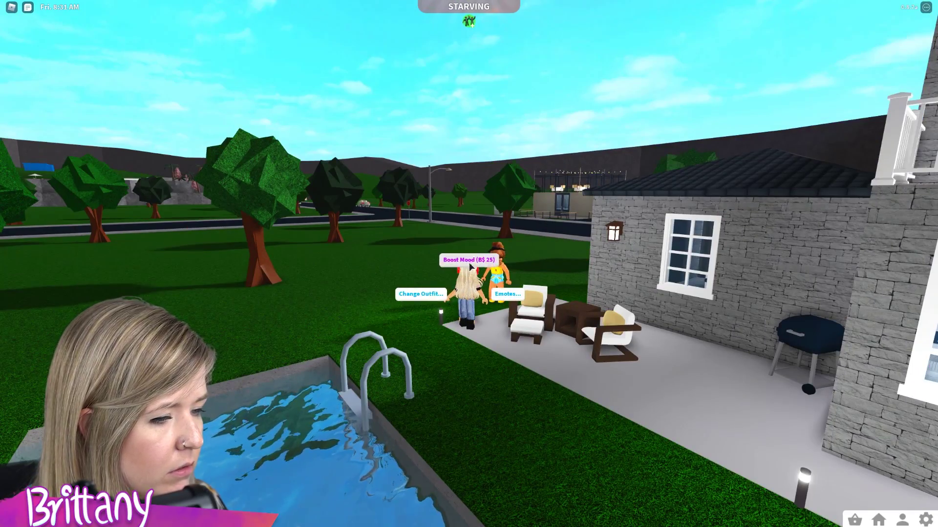
{"action": "left_click", "coordinate": [469, 271]}
{"action": "left_click", "coordinate": [530, 277]}
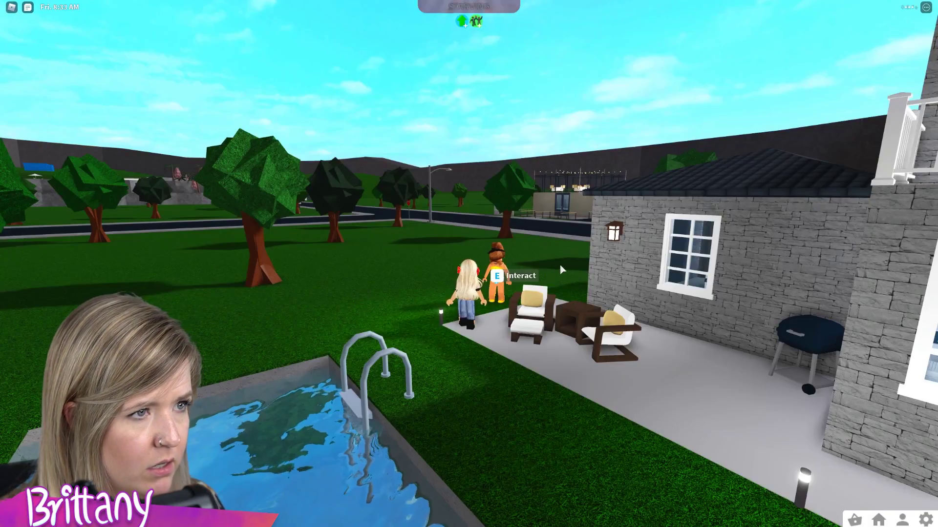